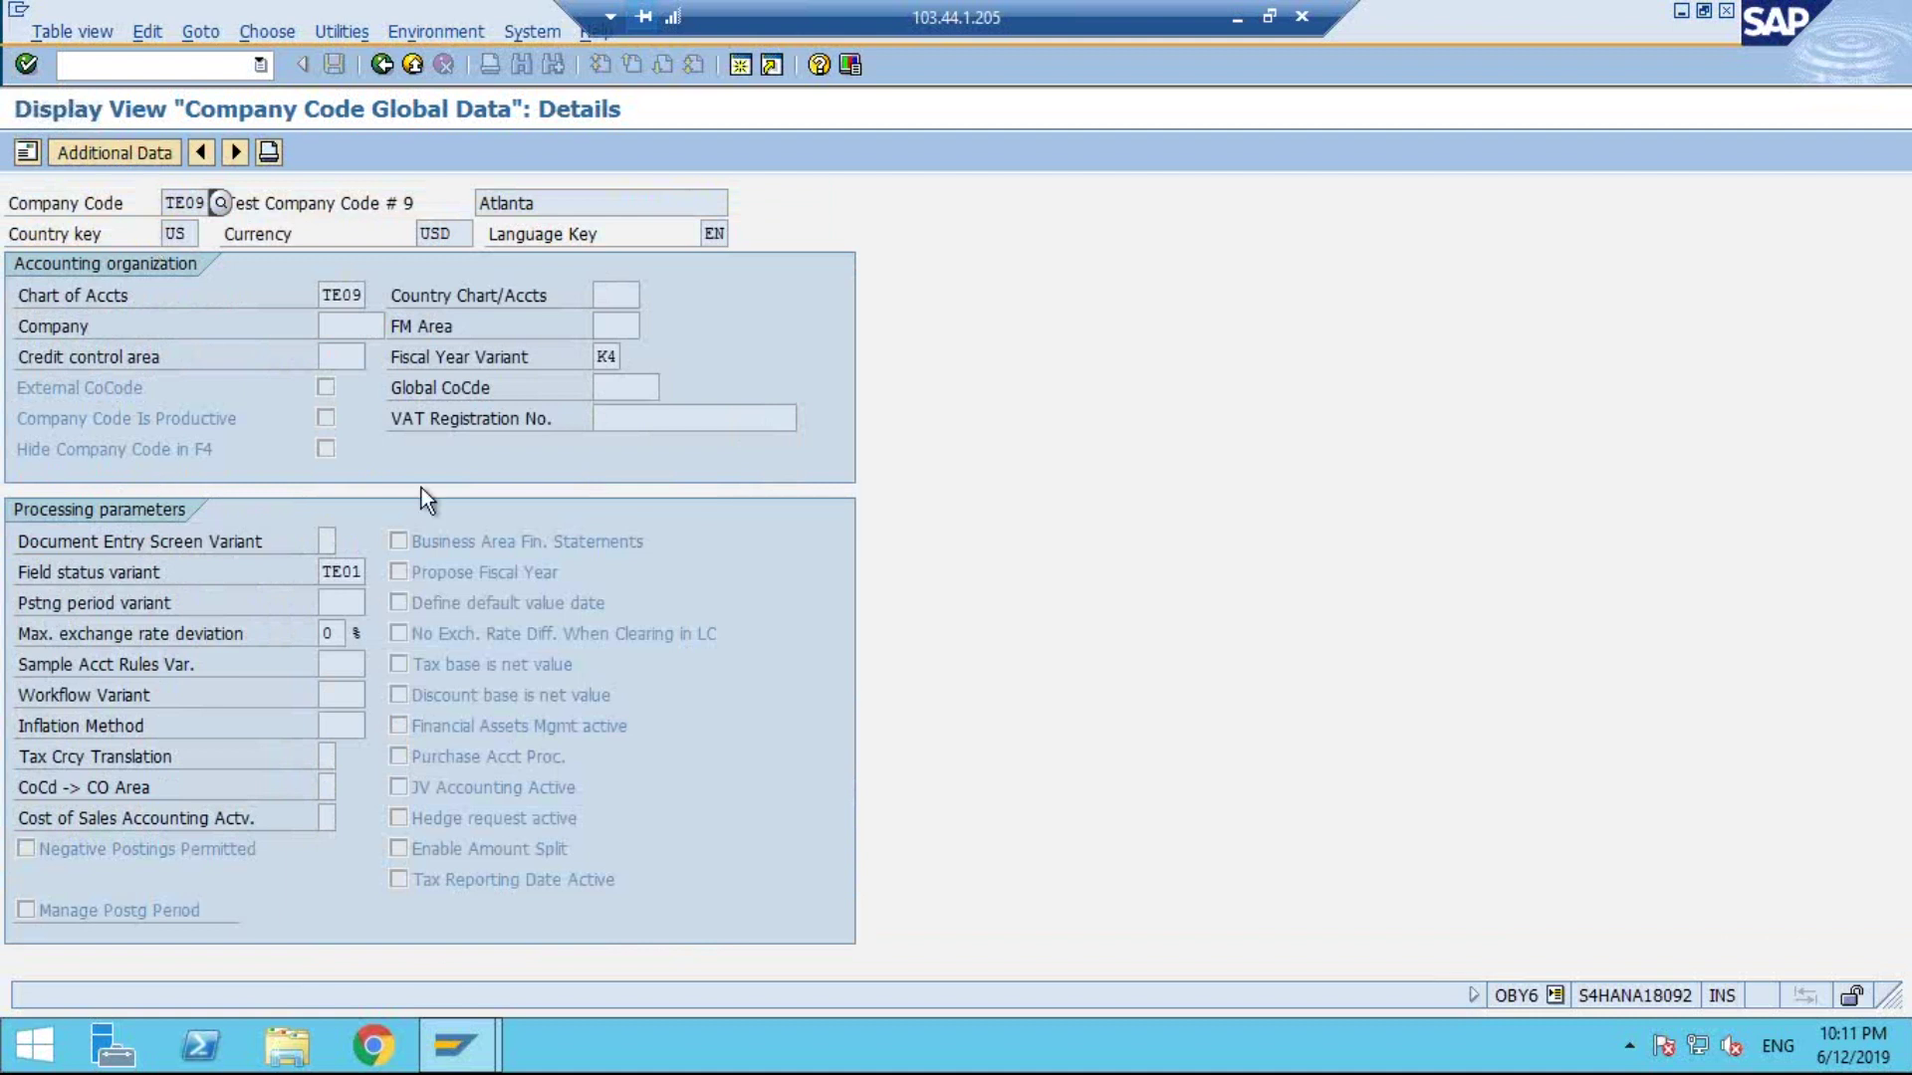
Run transaction /nspro and open the SAP Reference IMG.
click(181, 68)
text(/nspro)
key(Return)
click(139, 149)
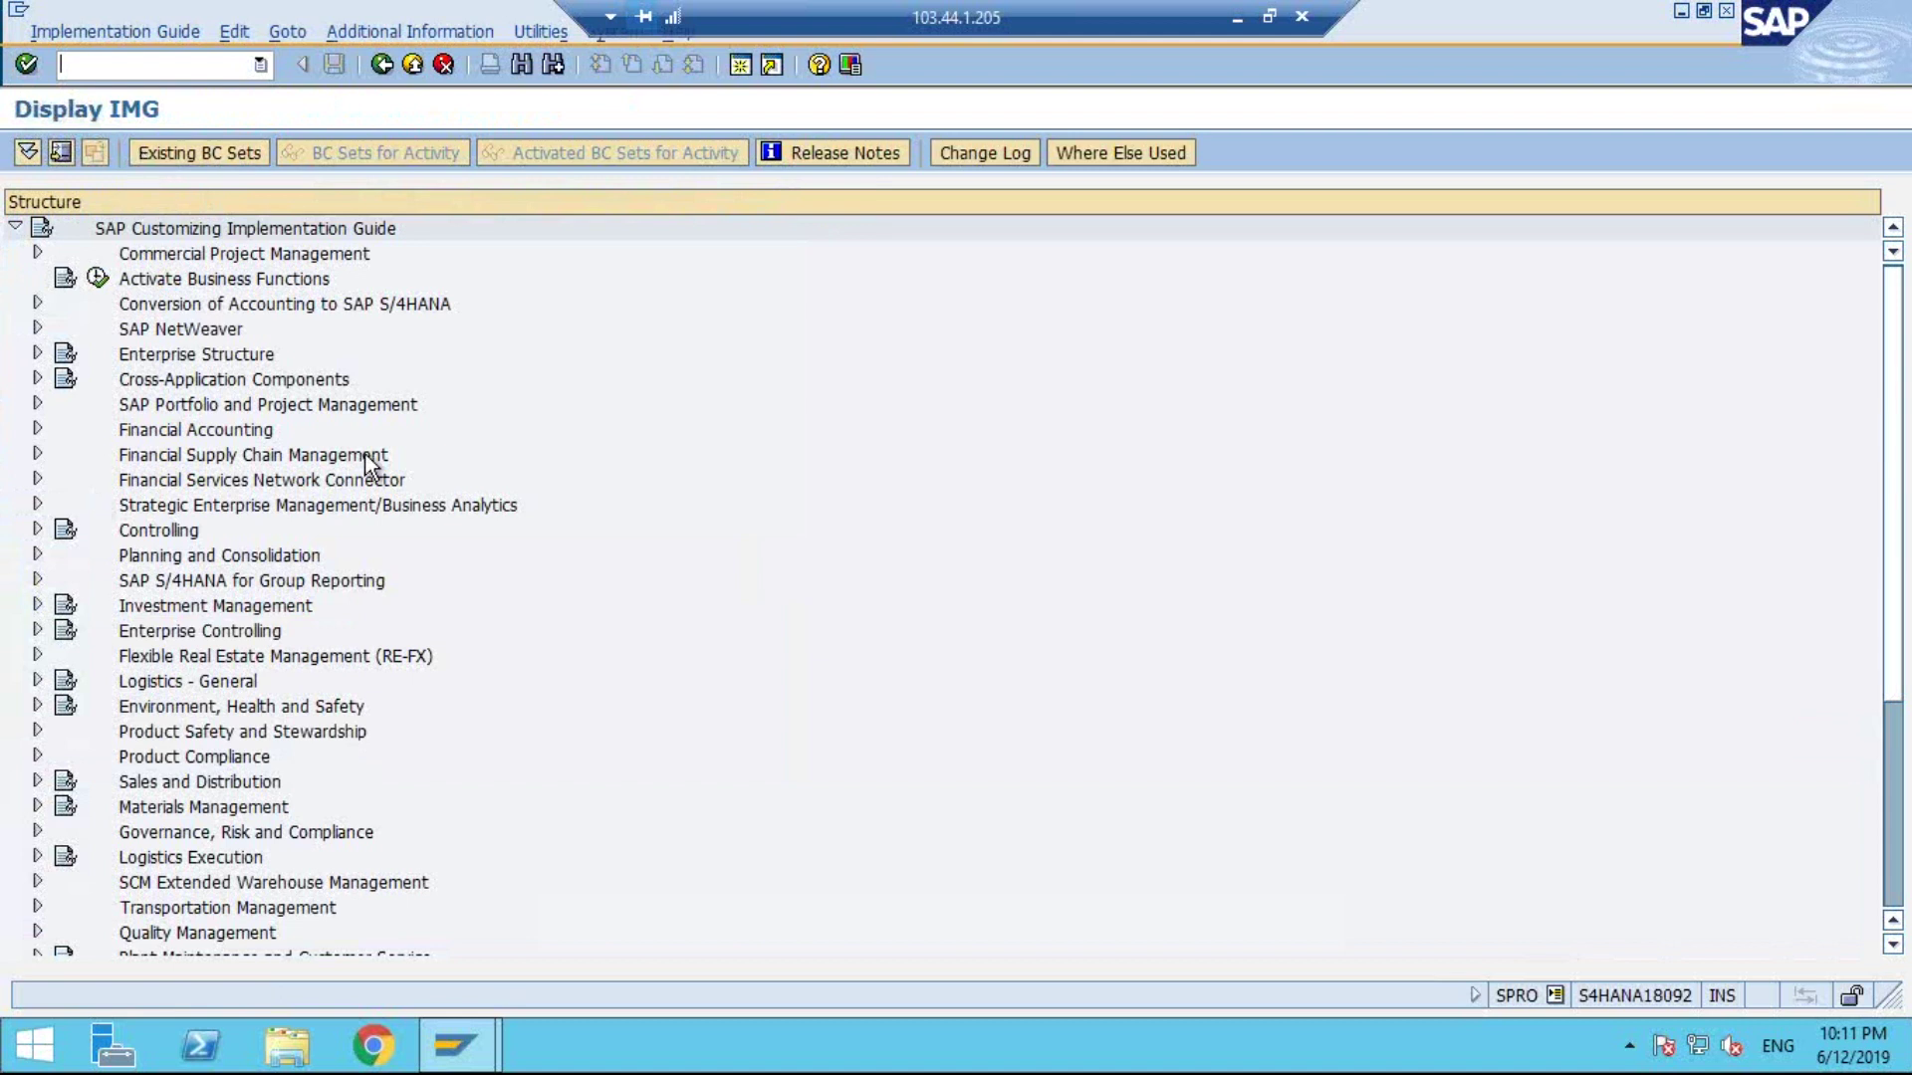
Go to Financial Accounting > Global Settings > Ledgers > Fiscal Year and Posting Periods > Define Variants for Open Posting Periods.
click(37, 429)
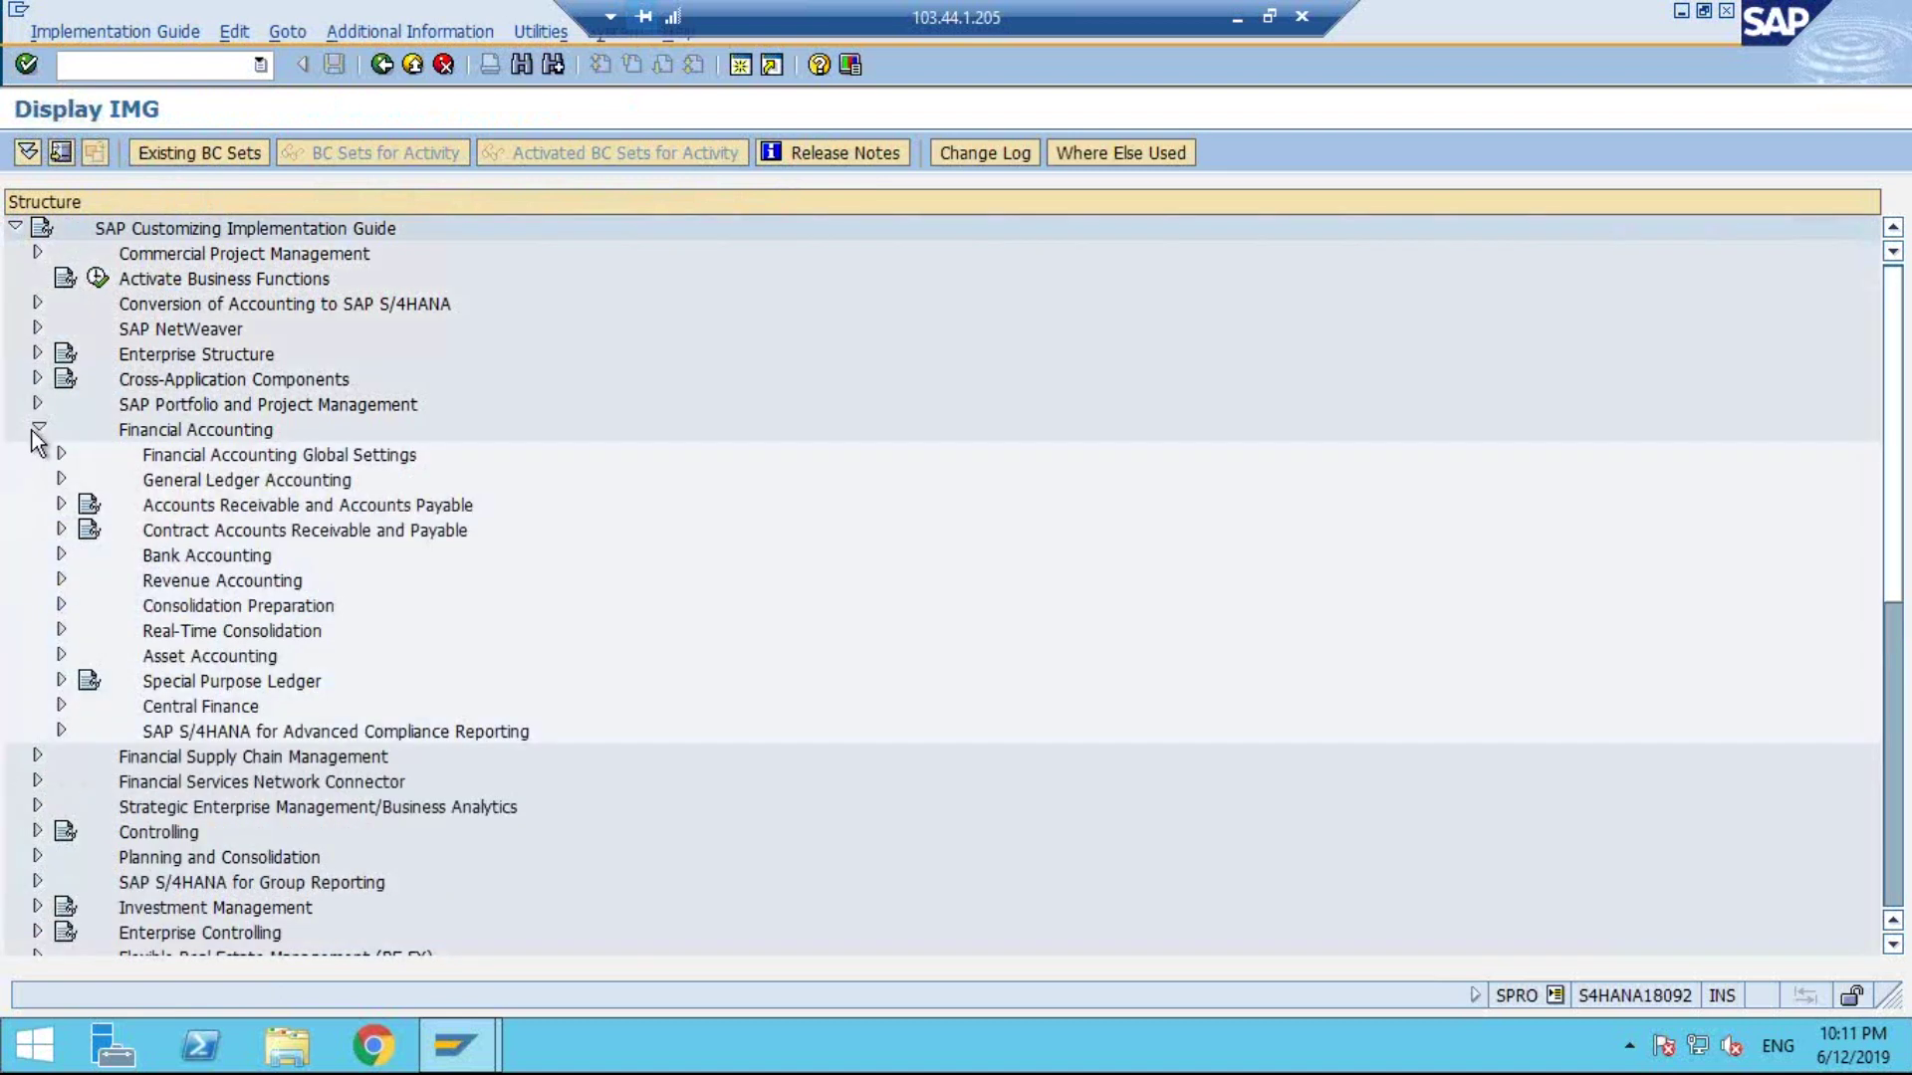
click(58, 451)
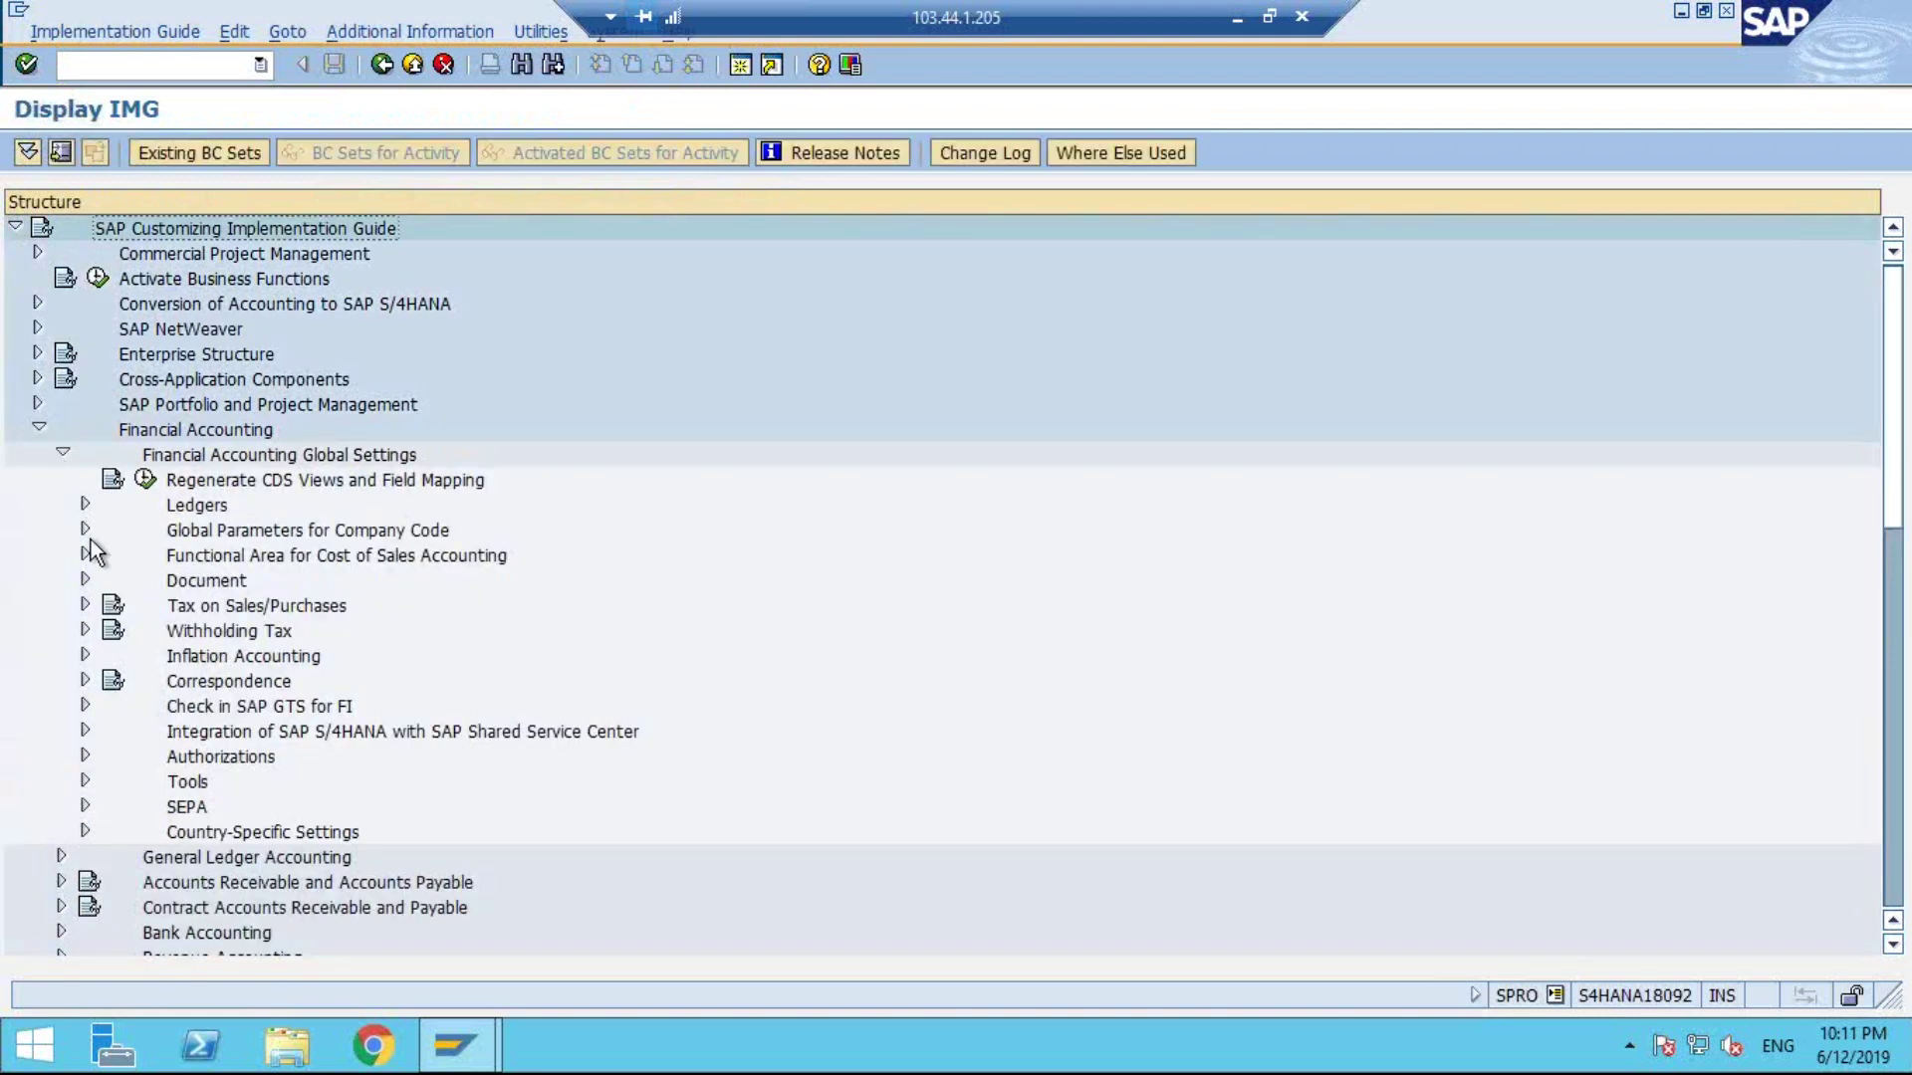
click(86, 505)
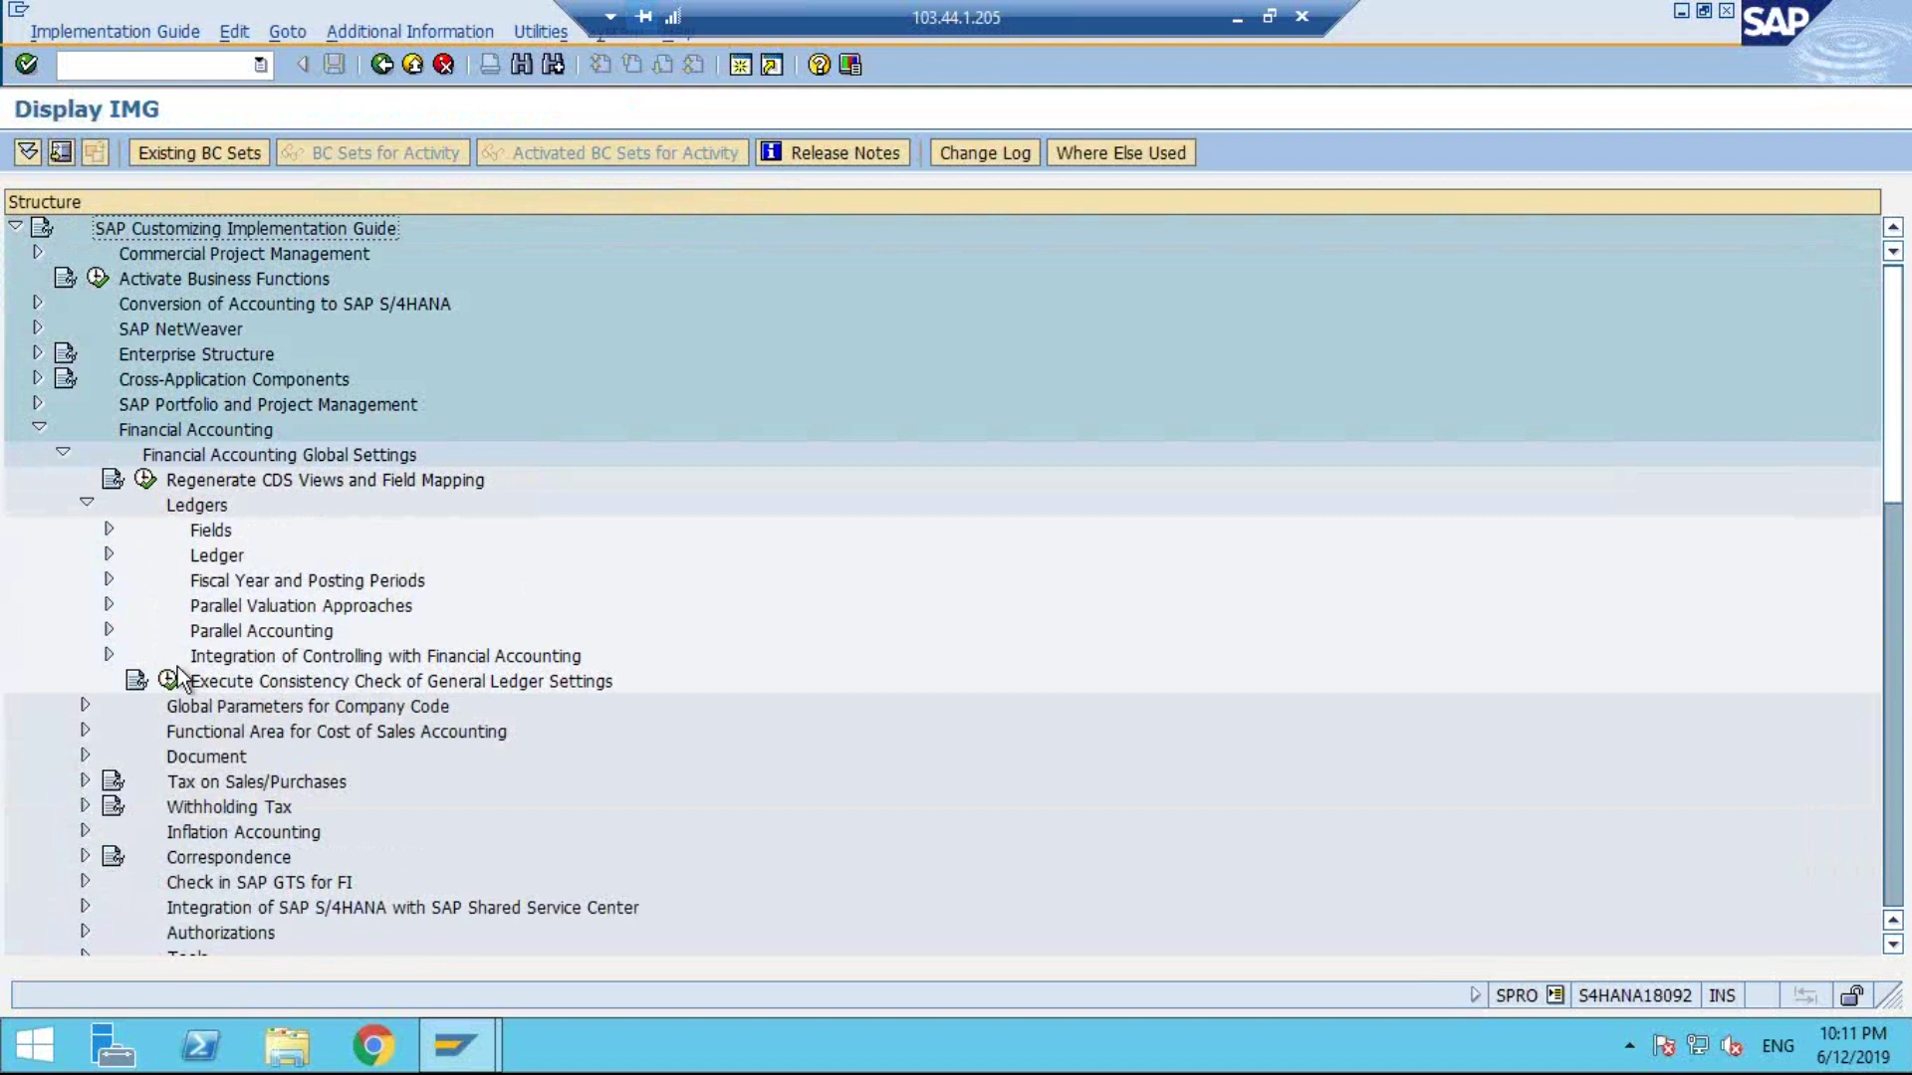
click(110, 582)
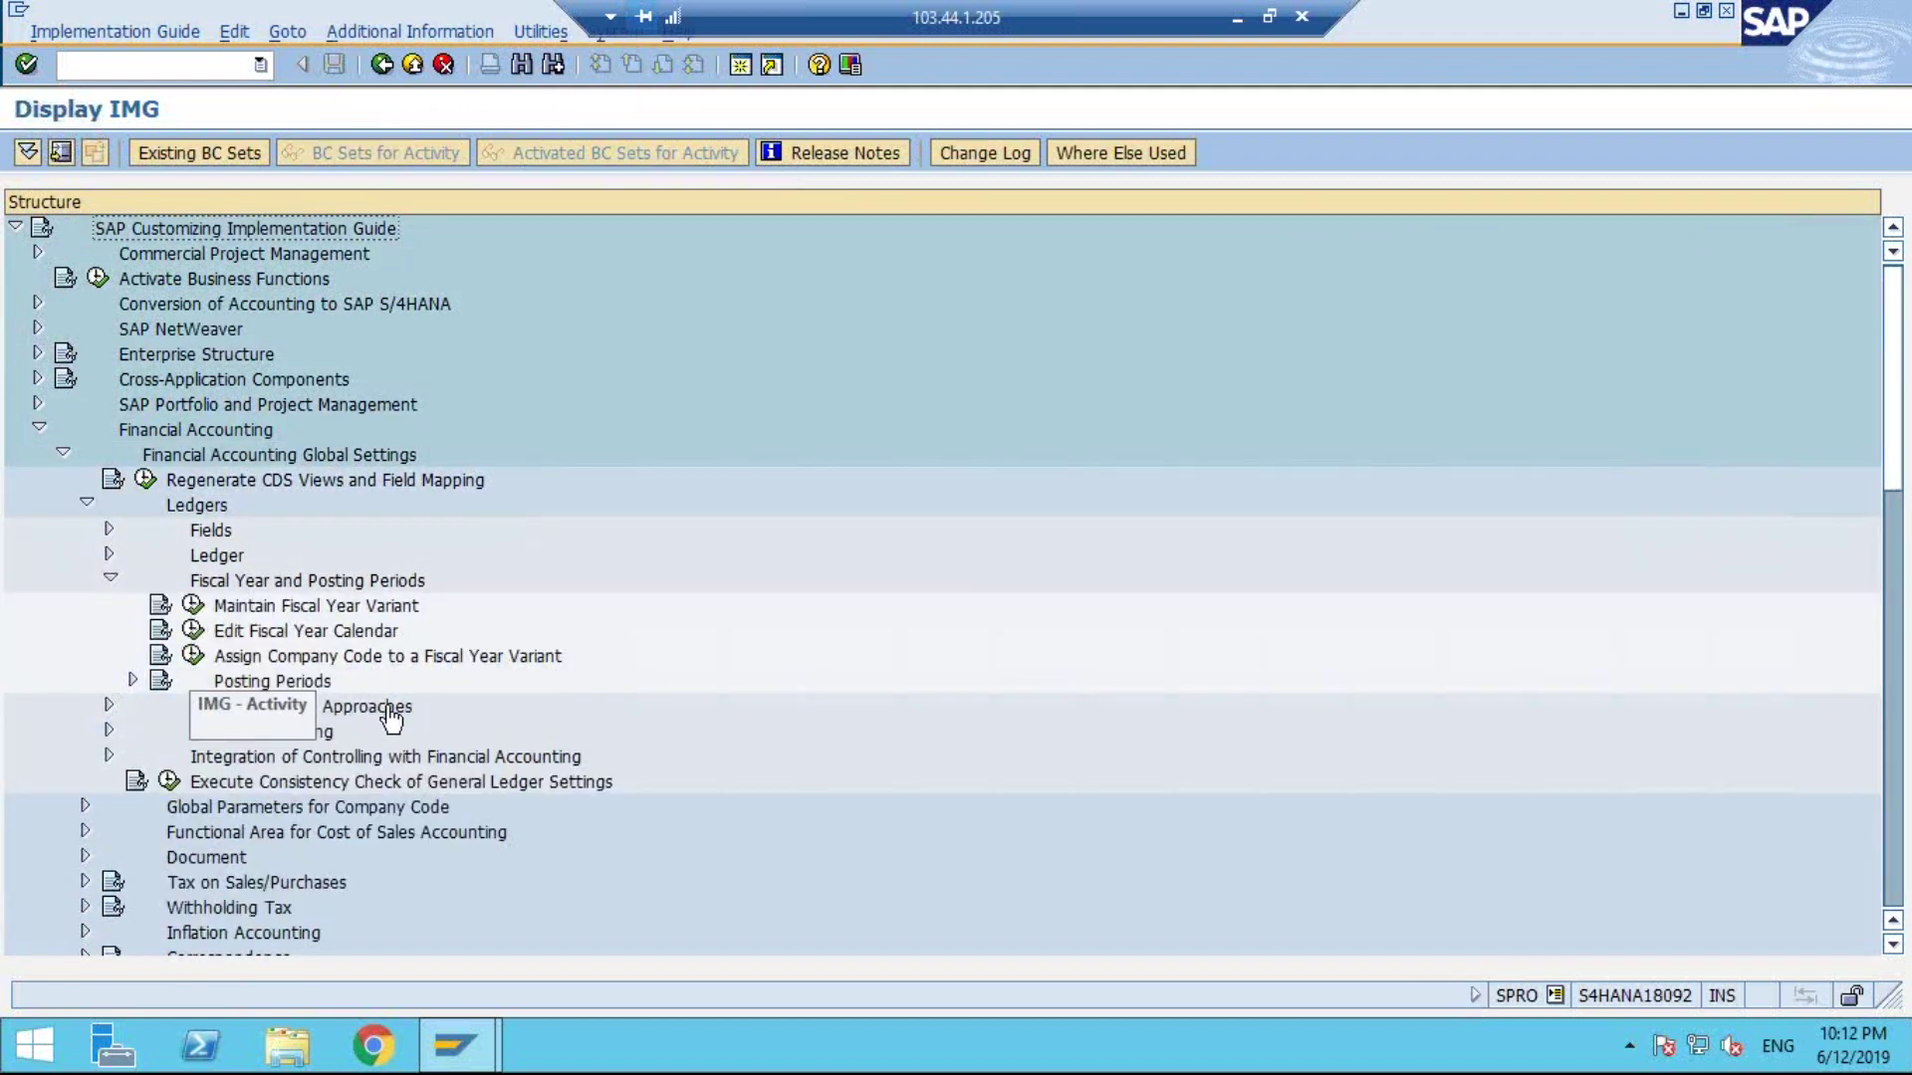
scroll(436, 705, down, 1)
click(133, 606)
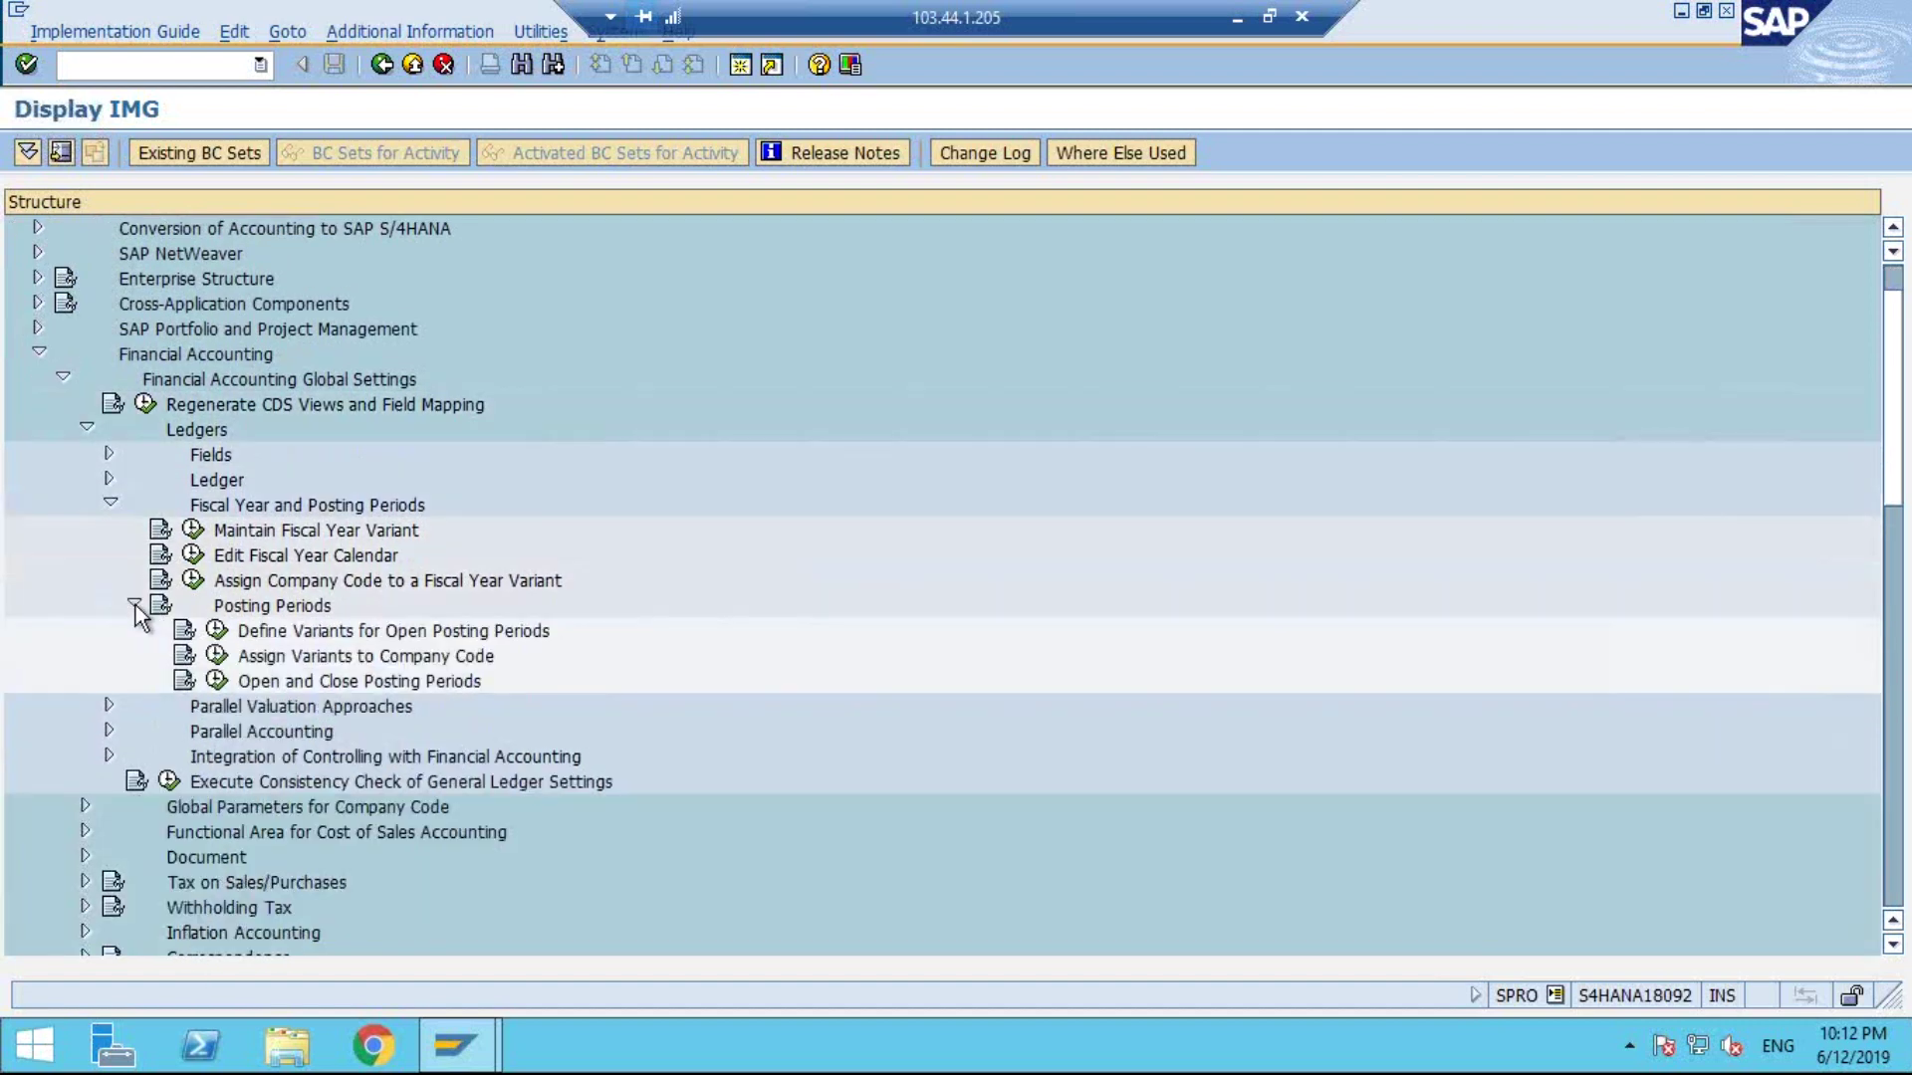
click(216, 630)
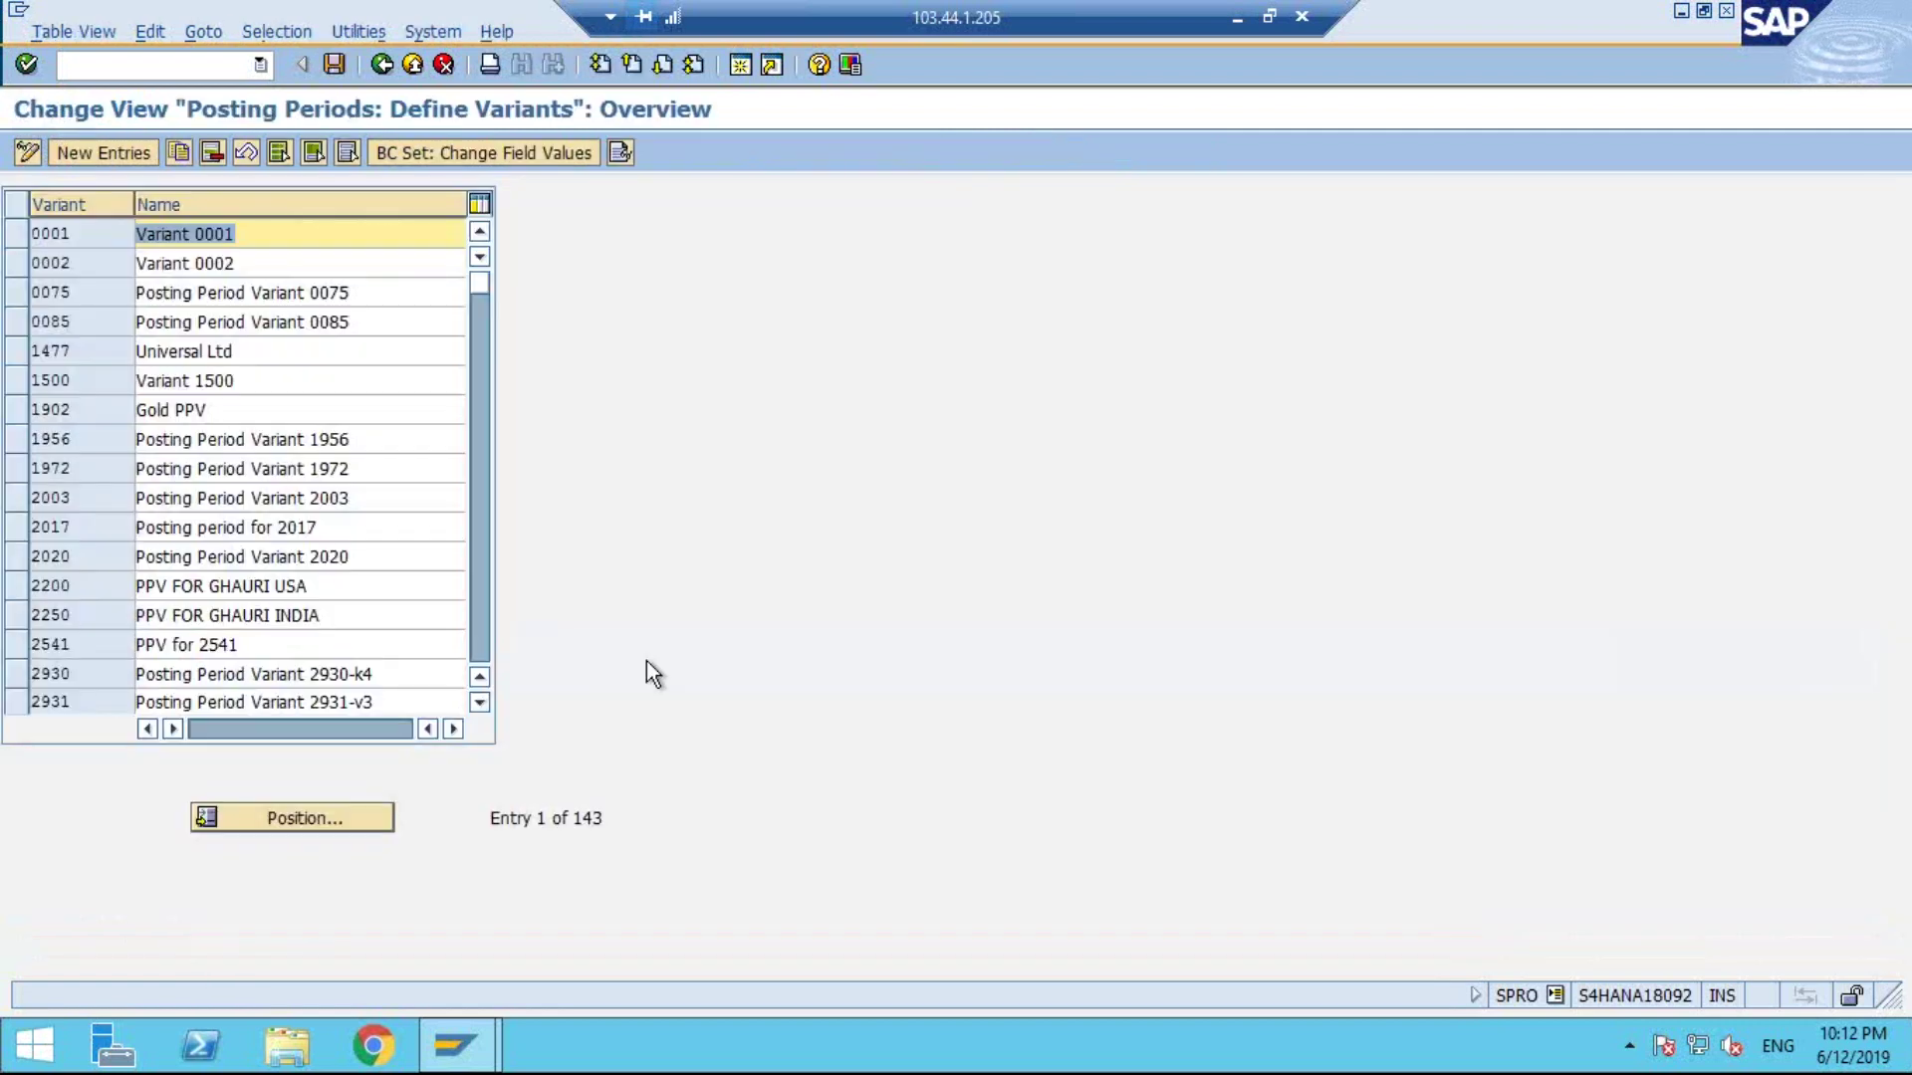
Add posting period variant TE09 named 'PPV-TE09', save it under a customizing request, and return to the IMG.
click(110, 154)
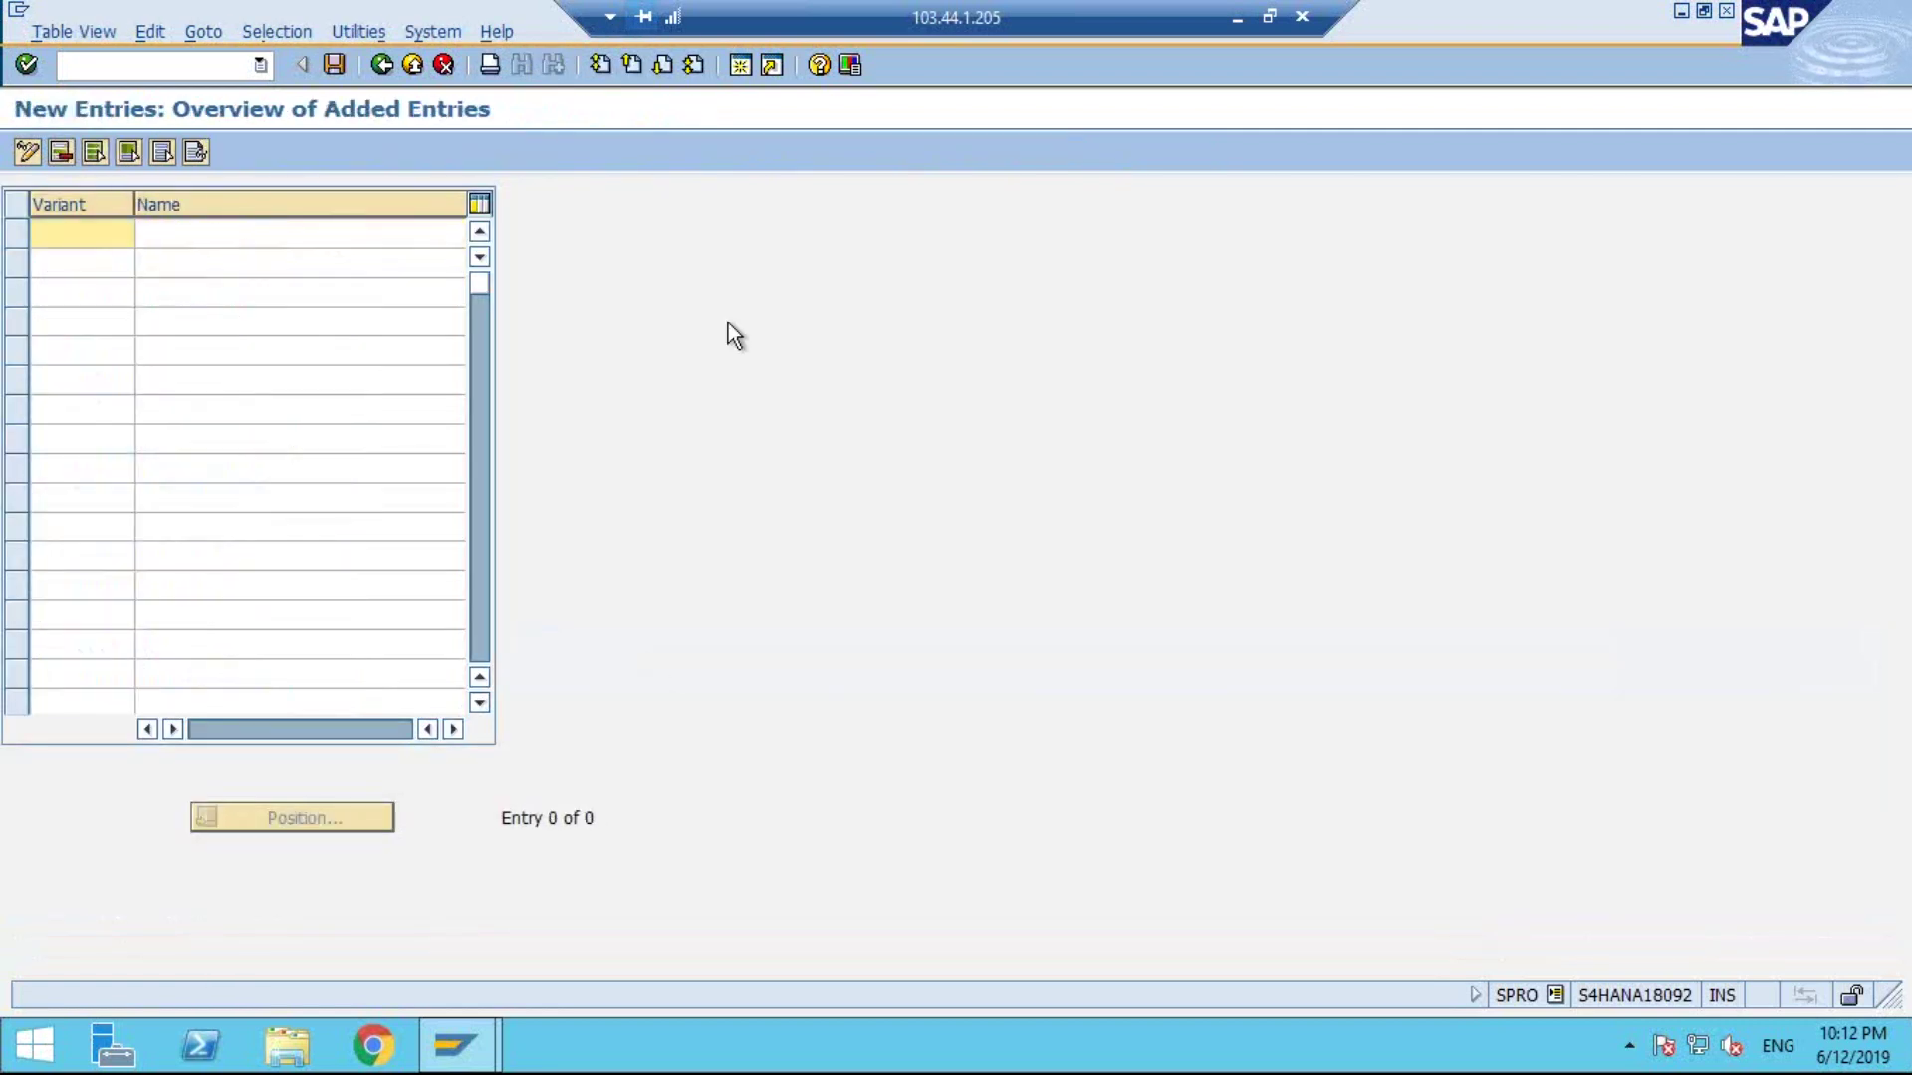
key(Caps_Lock)
text(TE09)
key(Tab)
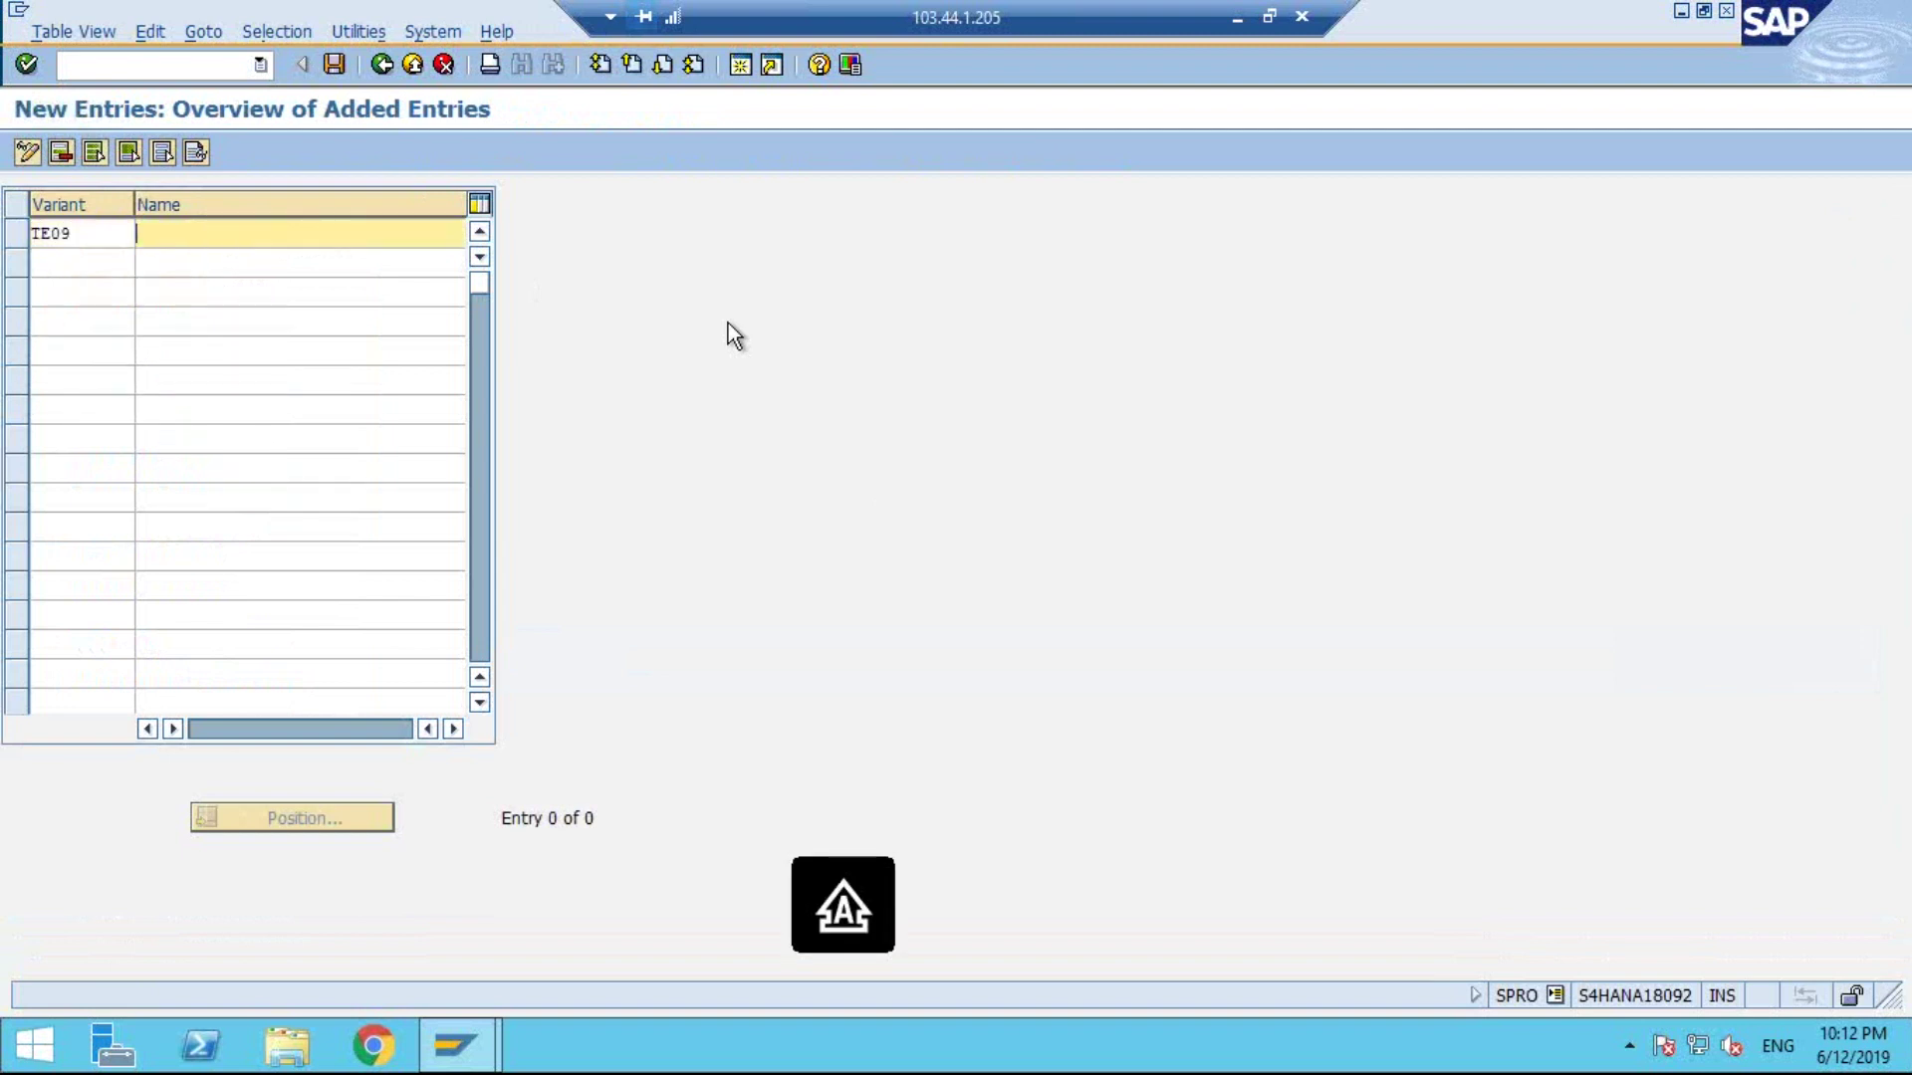
text(PPV-)
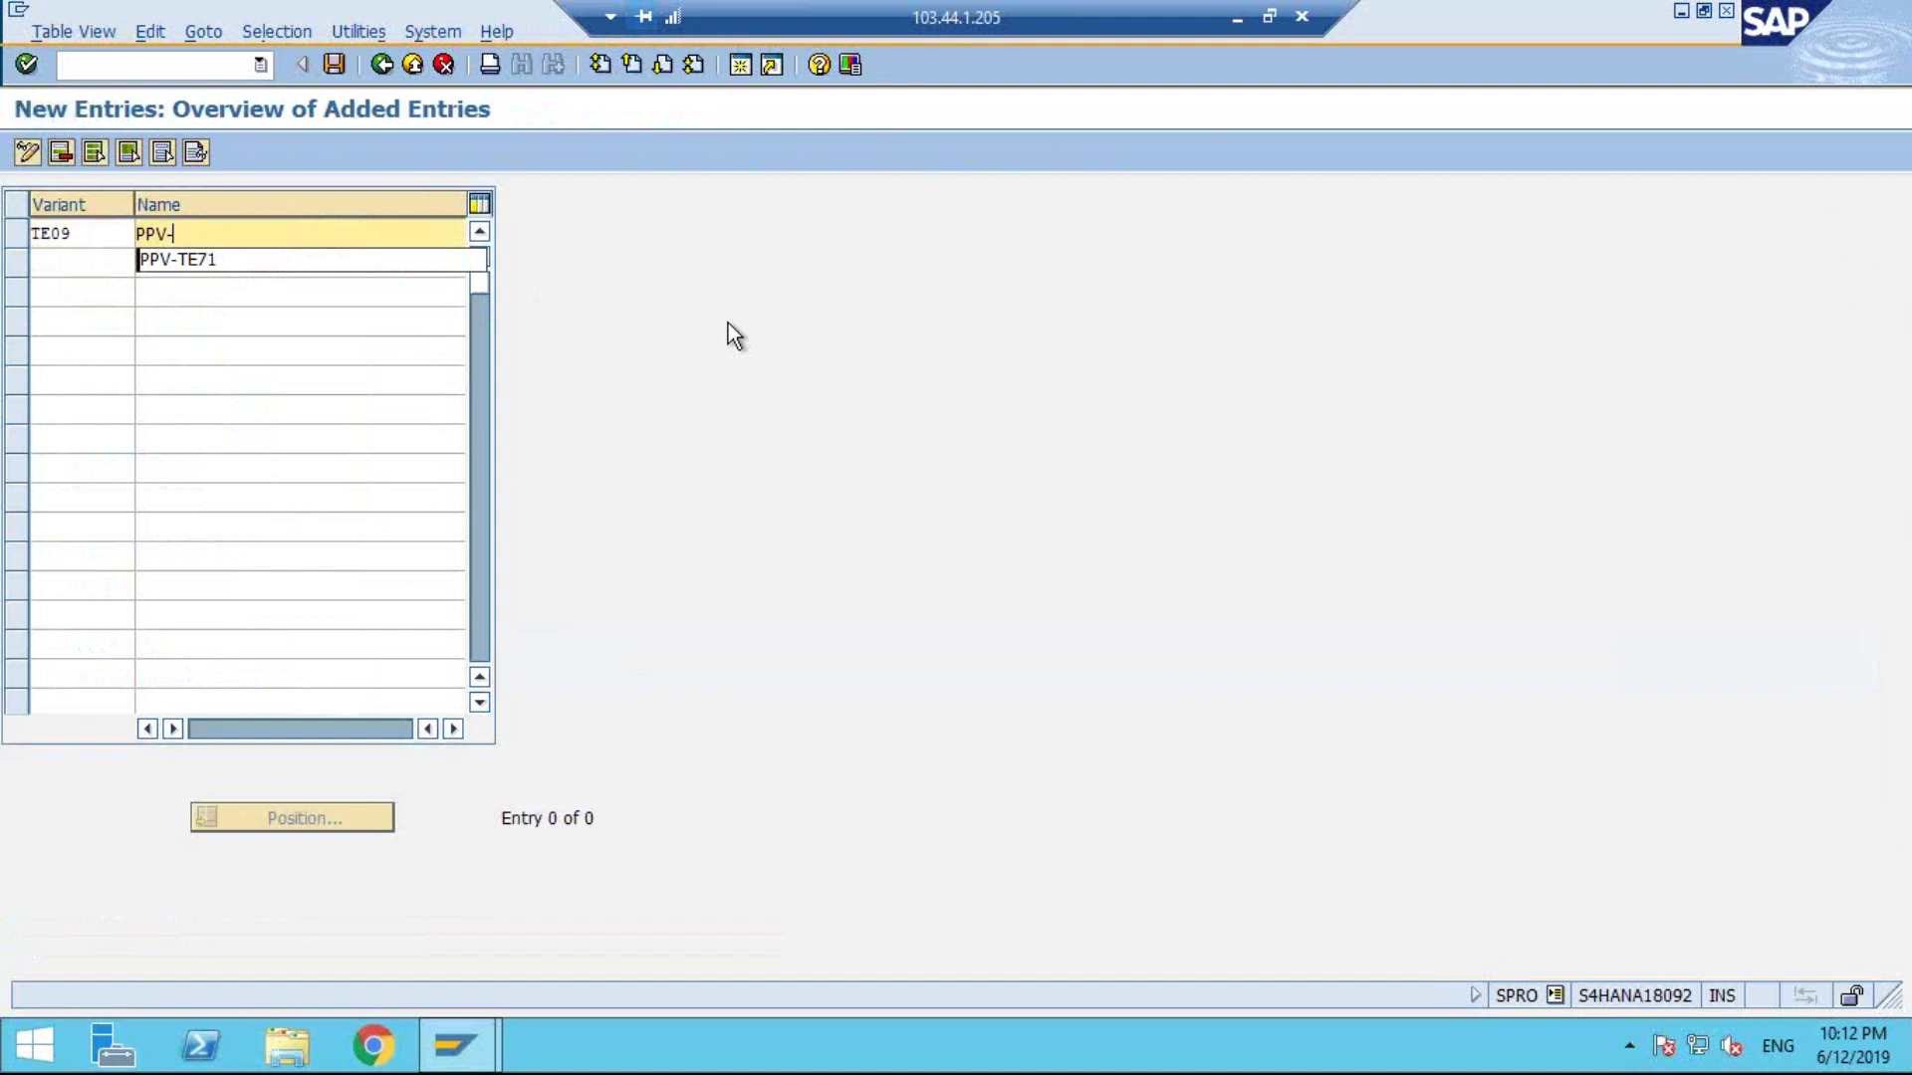
text(TE)
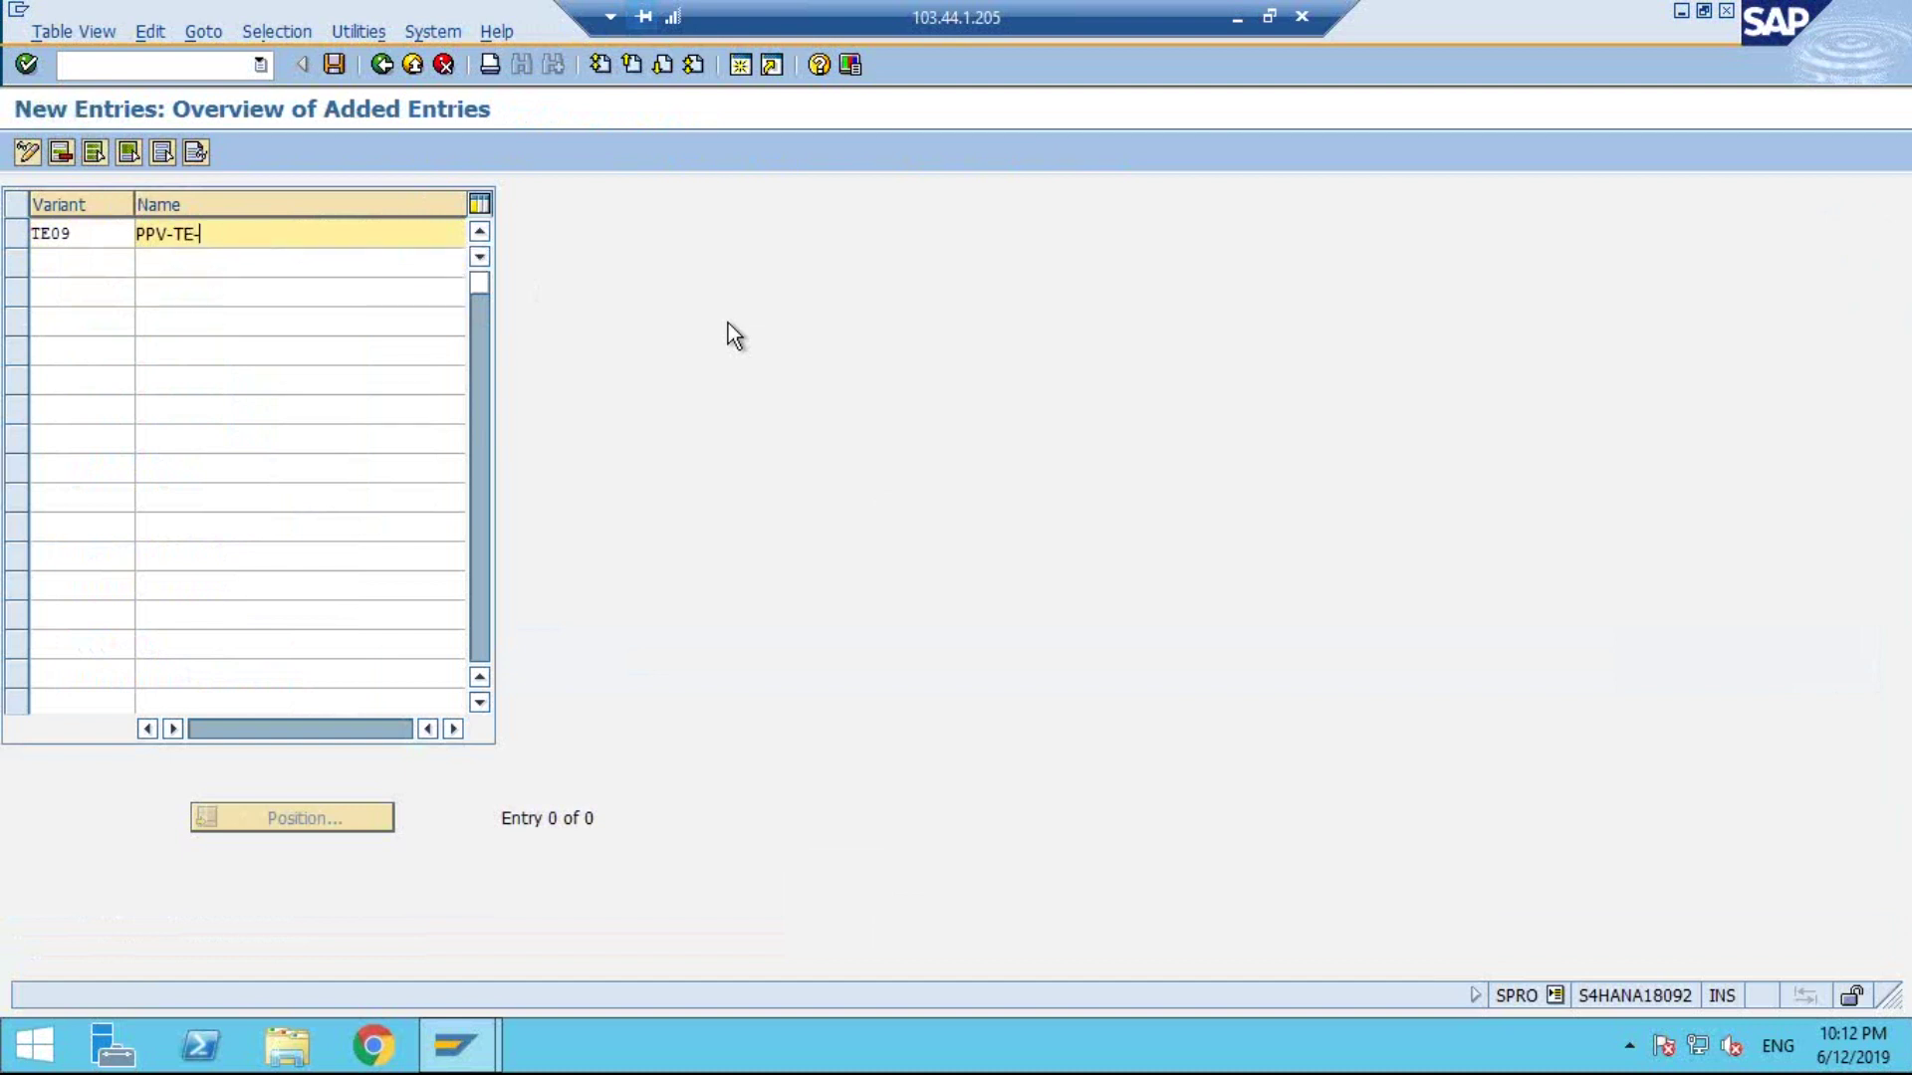
text(09)
key(ctrl+s)
key(Return)
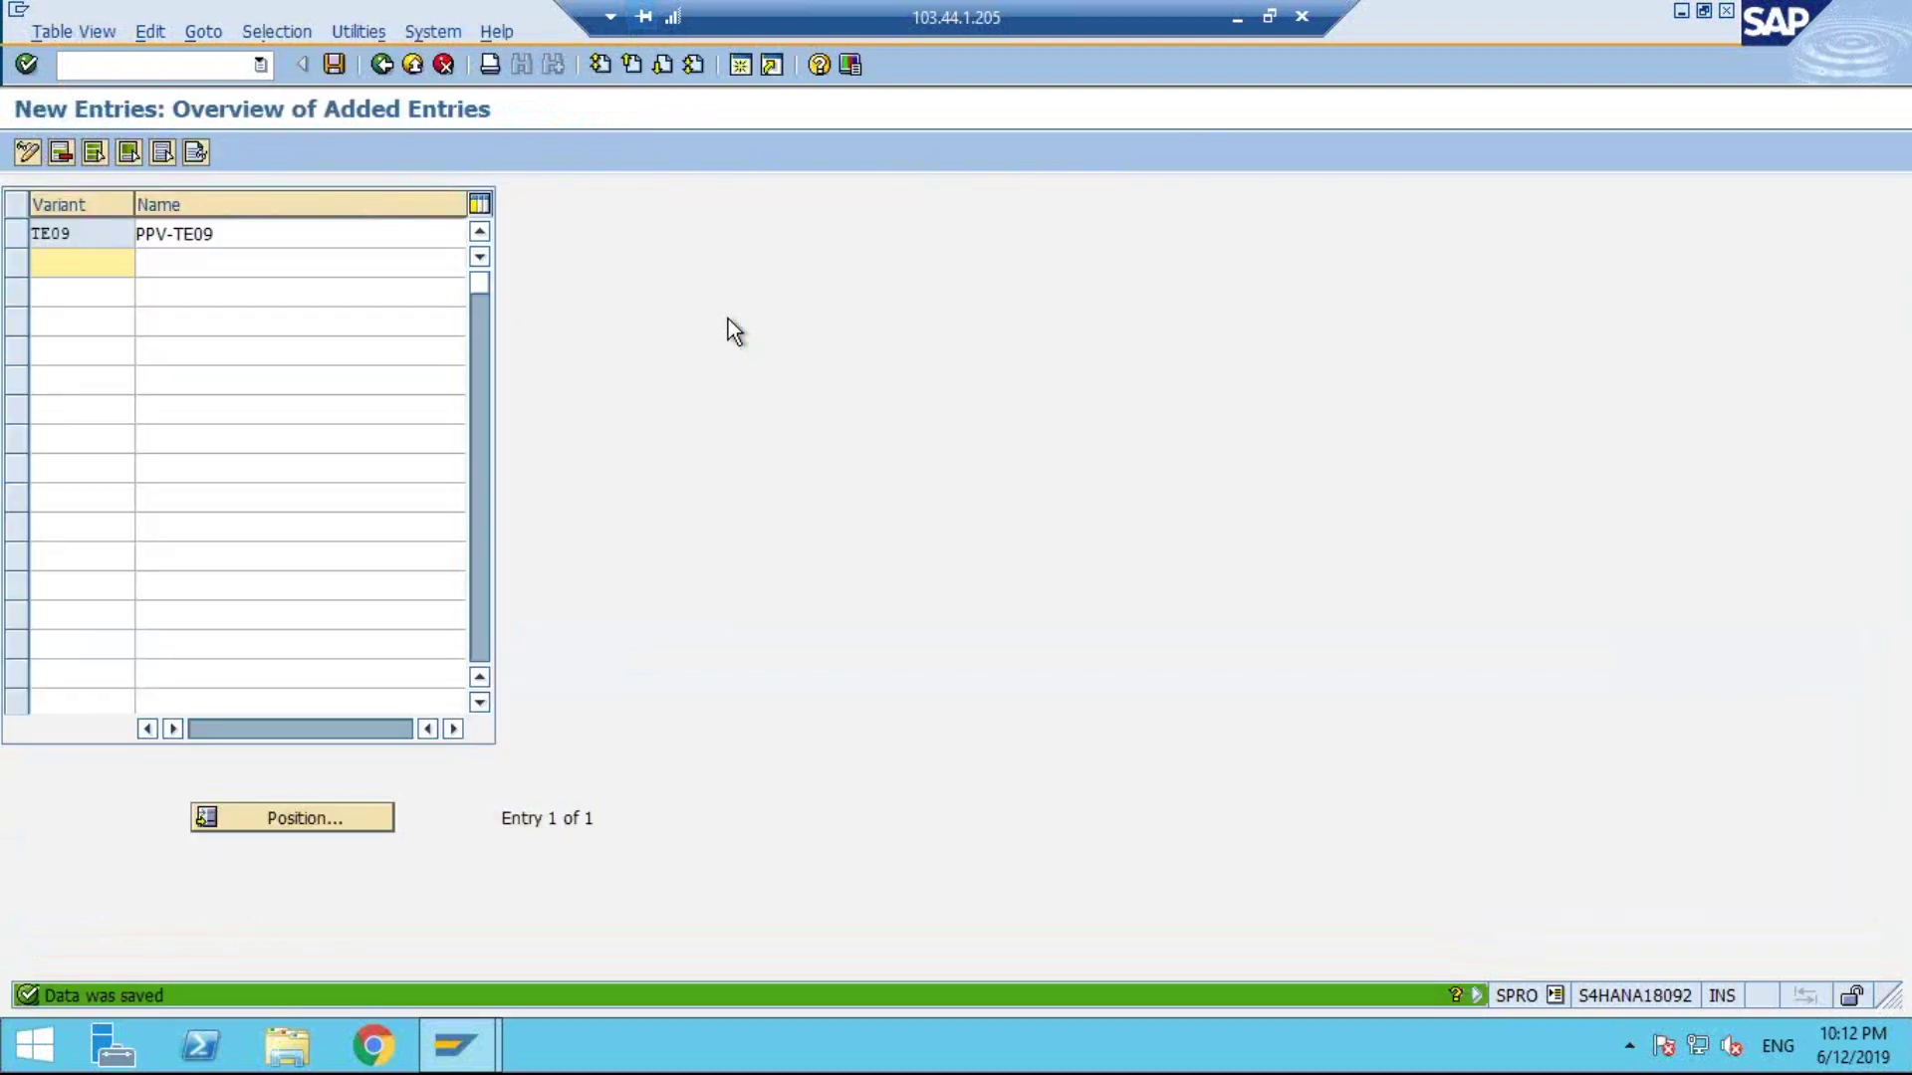
key(F3)
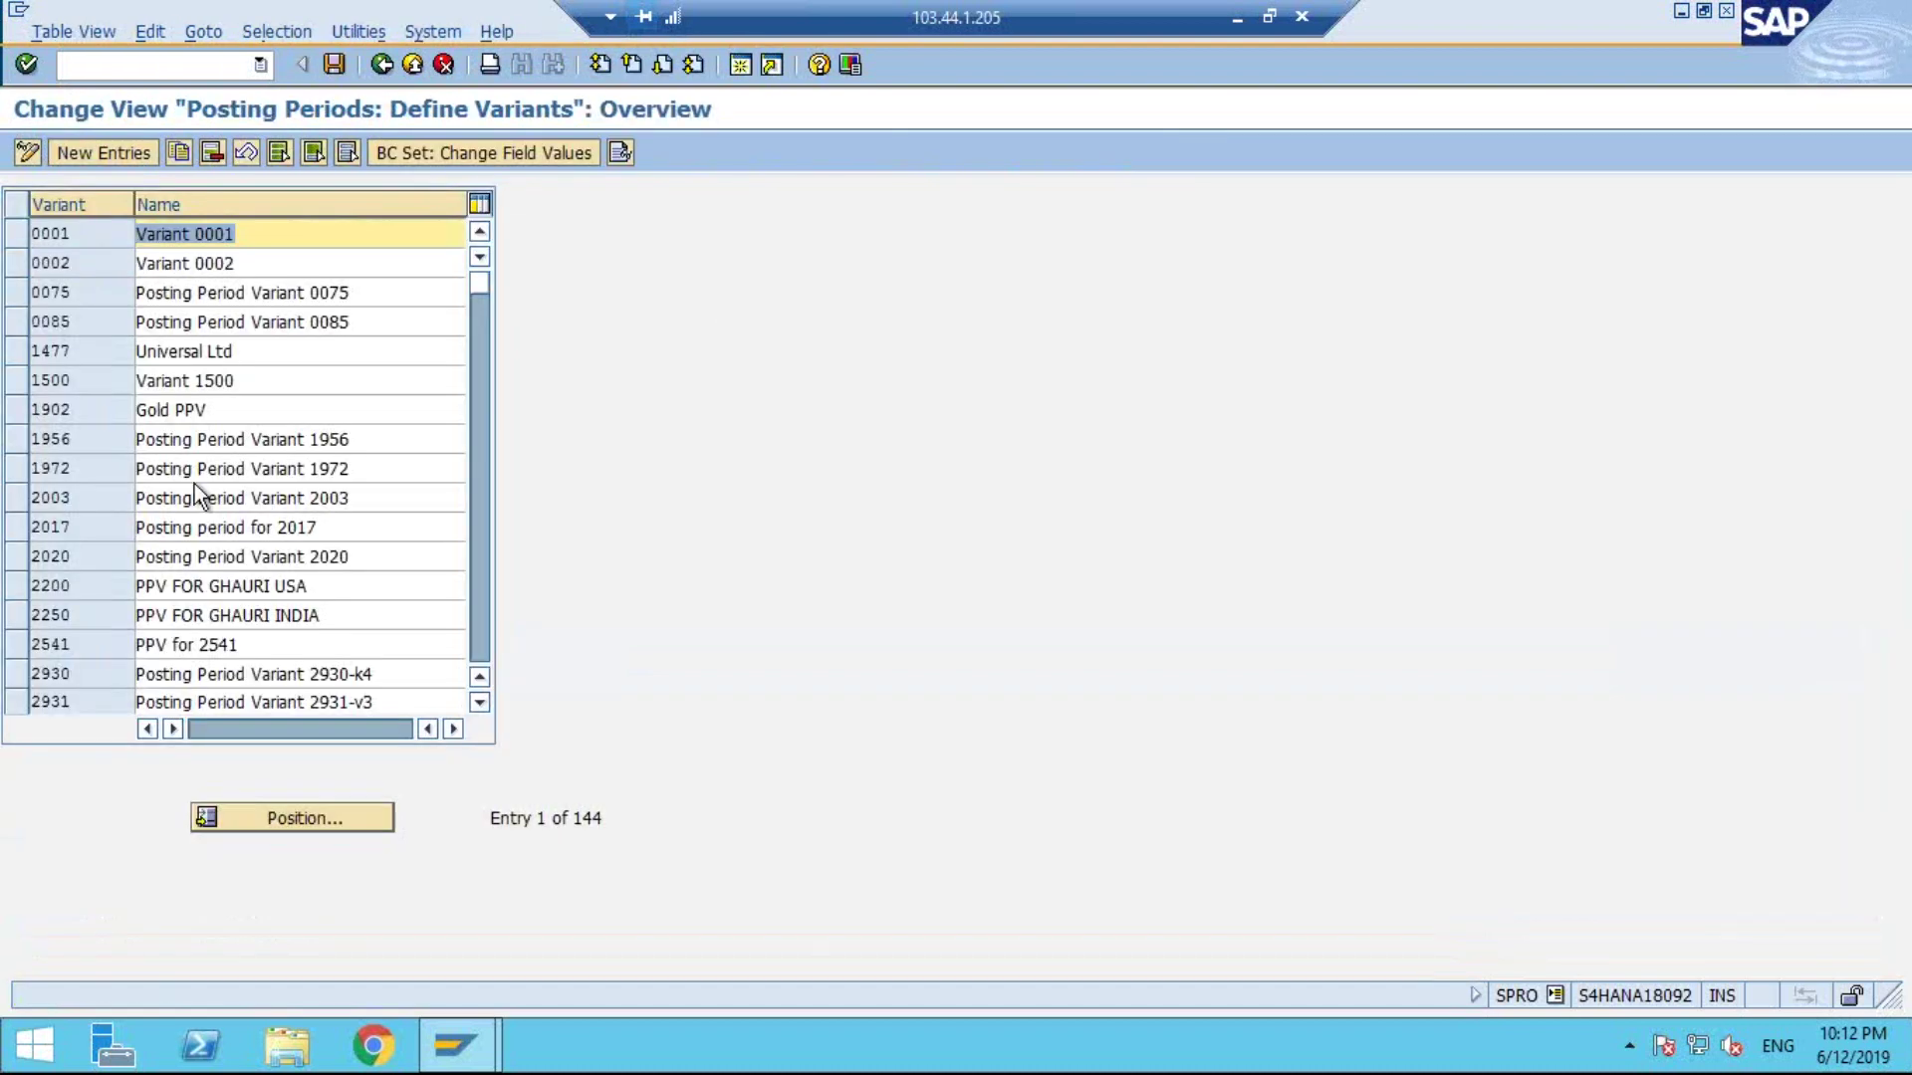
key(F3)
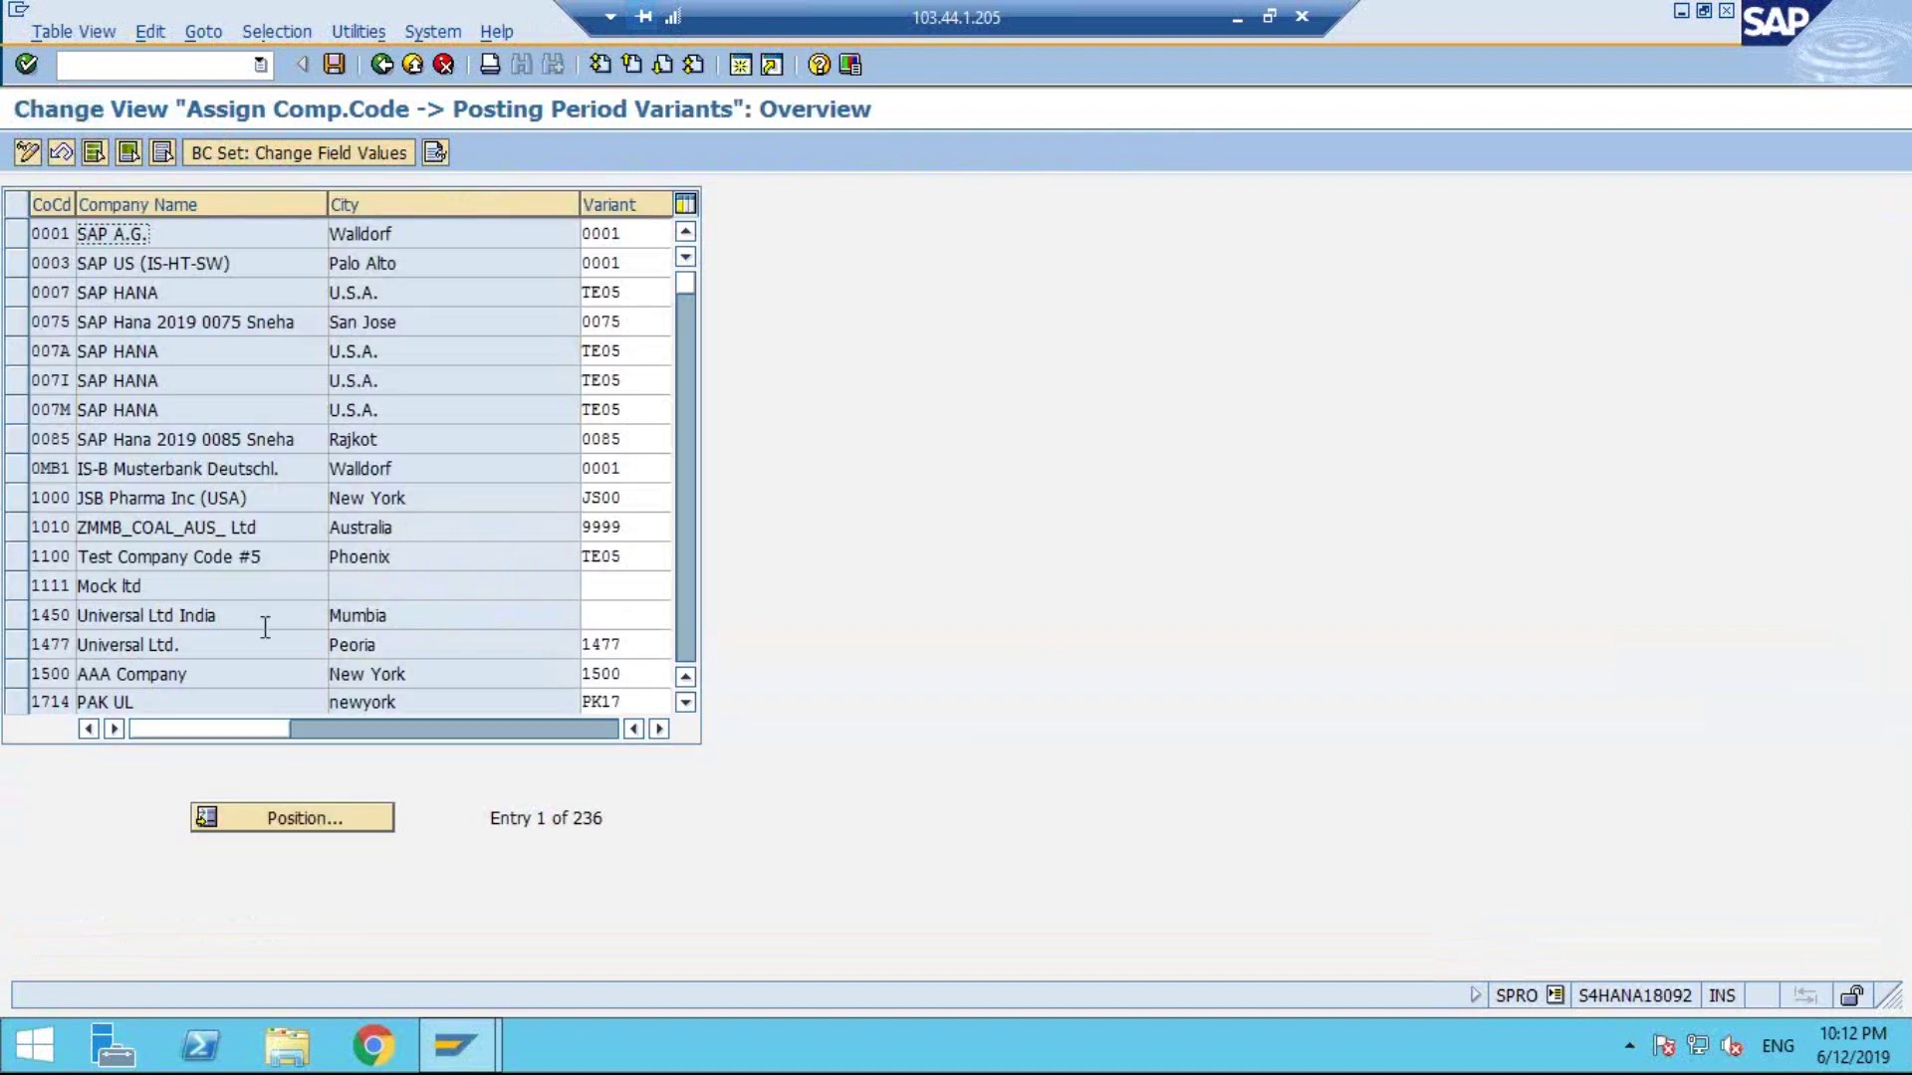
Assign posting period variant TE09 to company code TE09 and save it under a customizing request.
click(368, 810)
text(TE09)
key(Return)
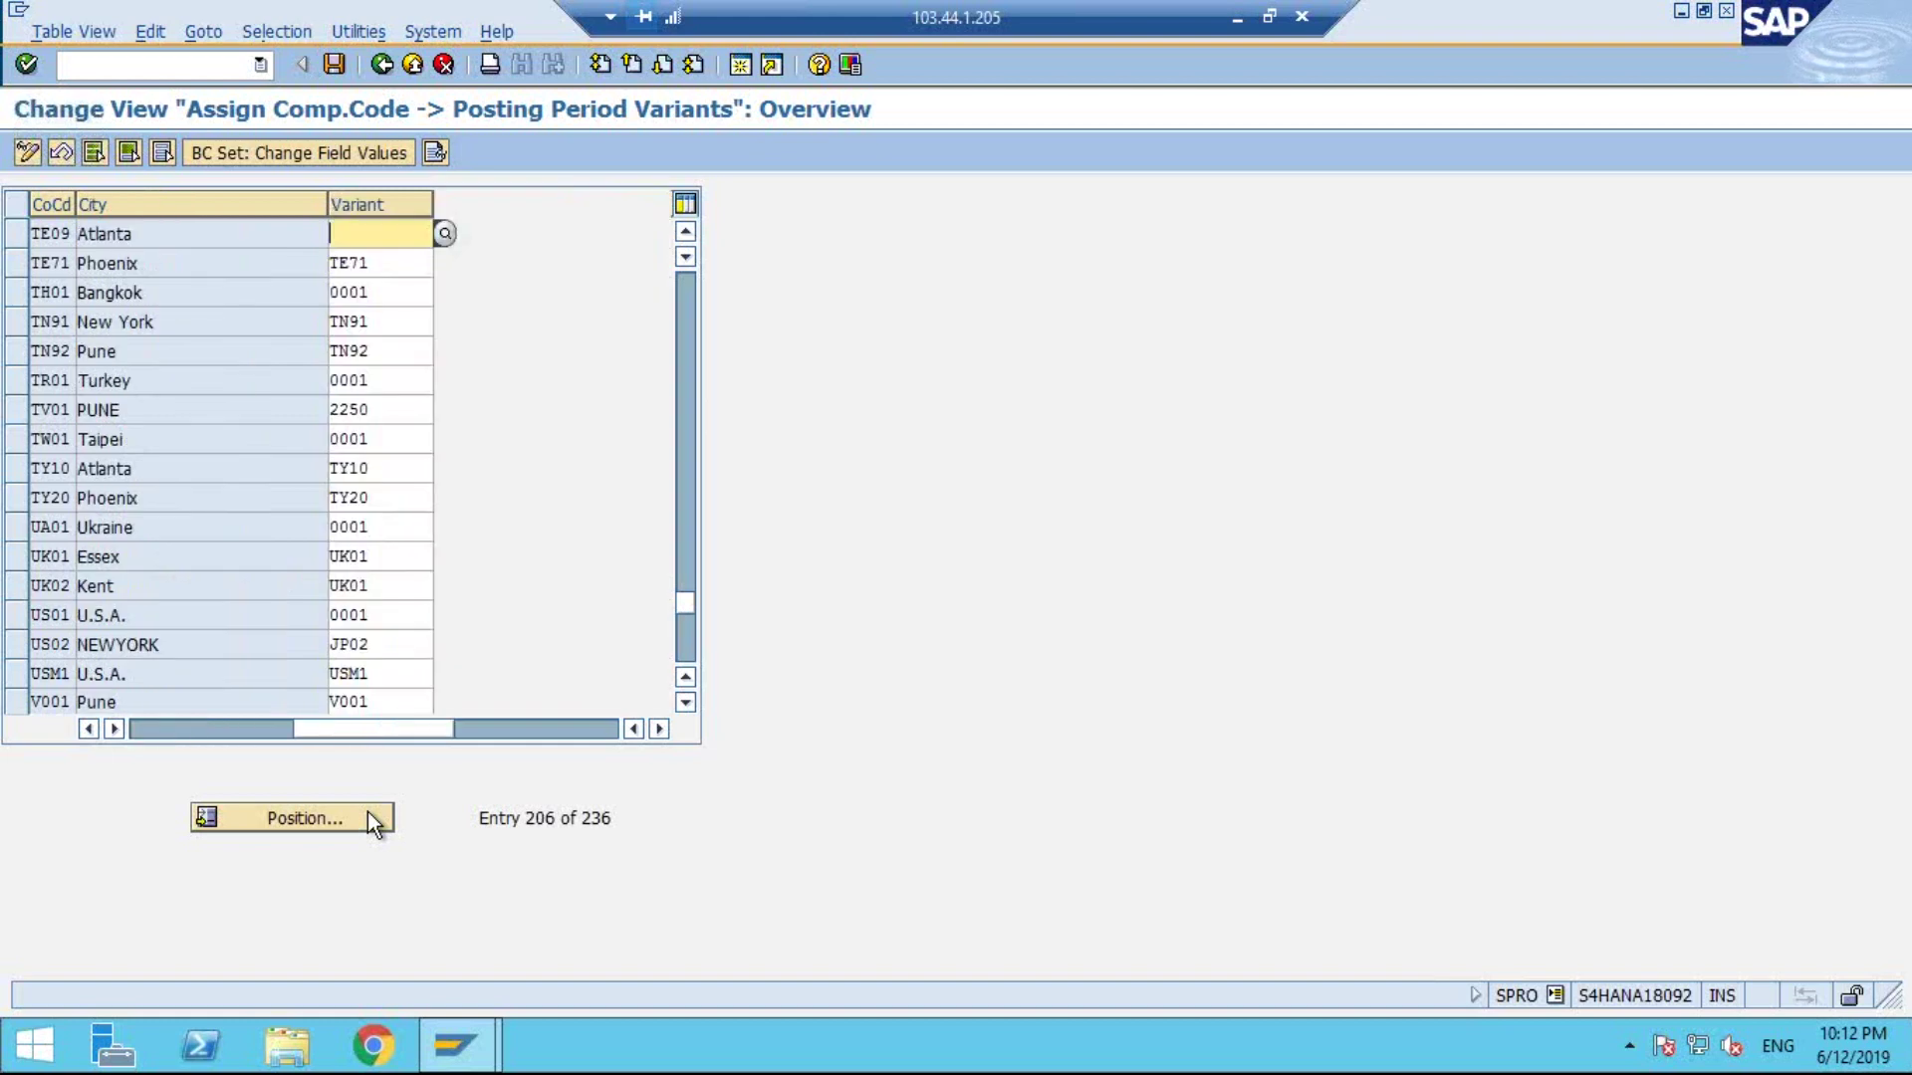
text(TE09)
key(shift+Home)
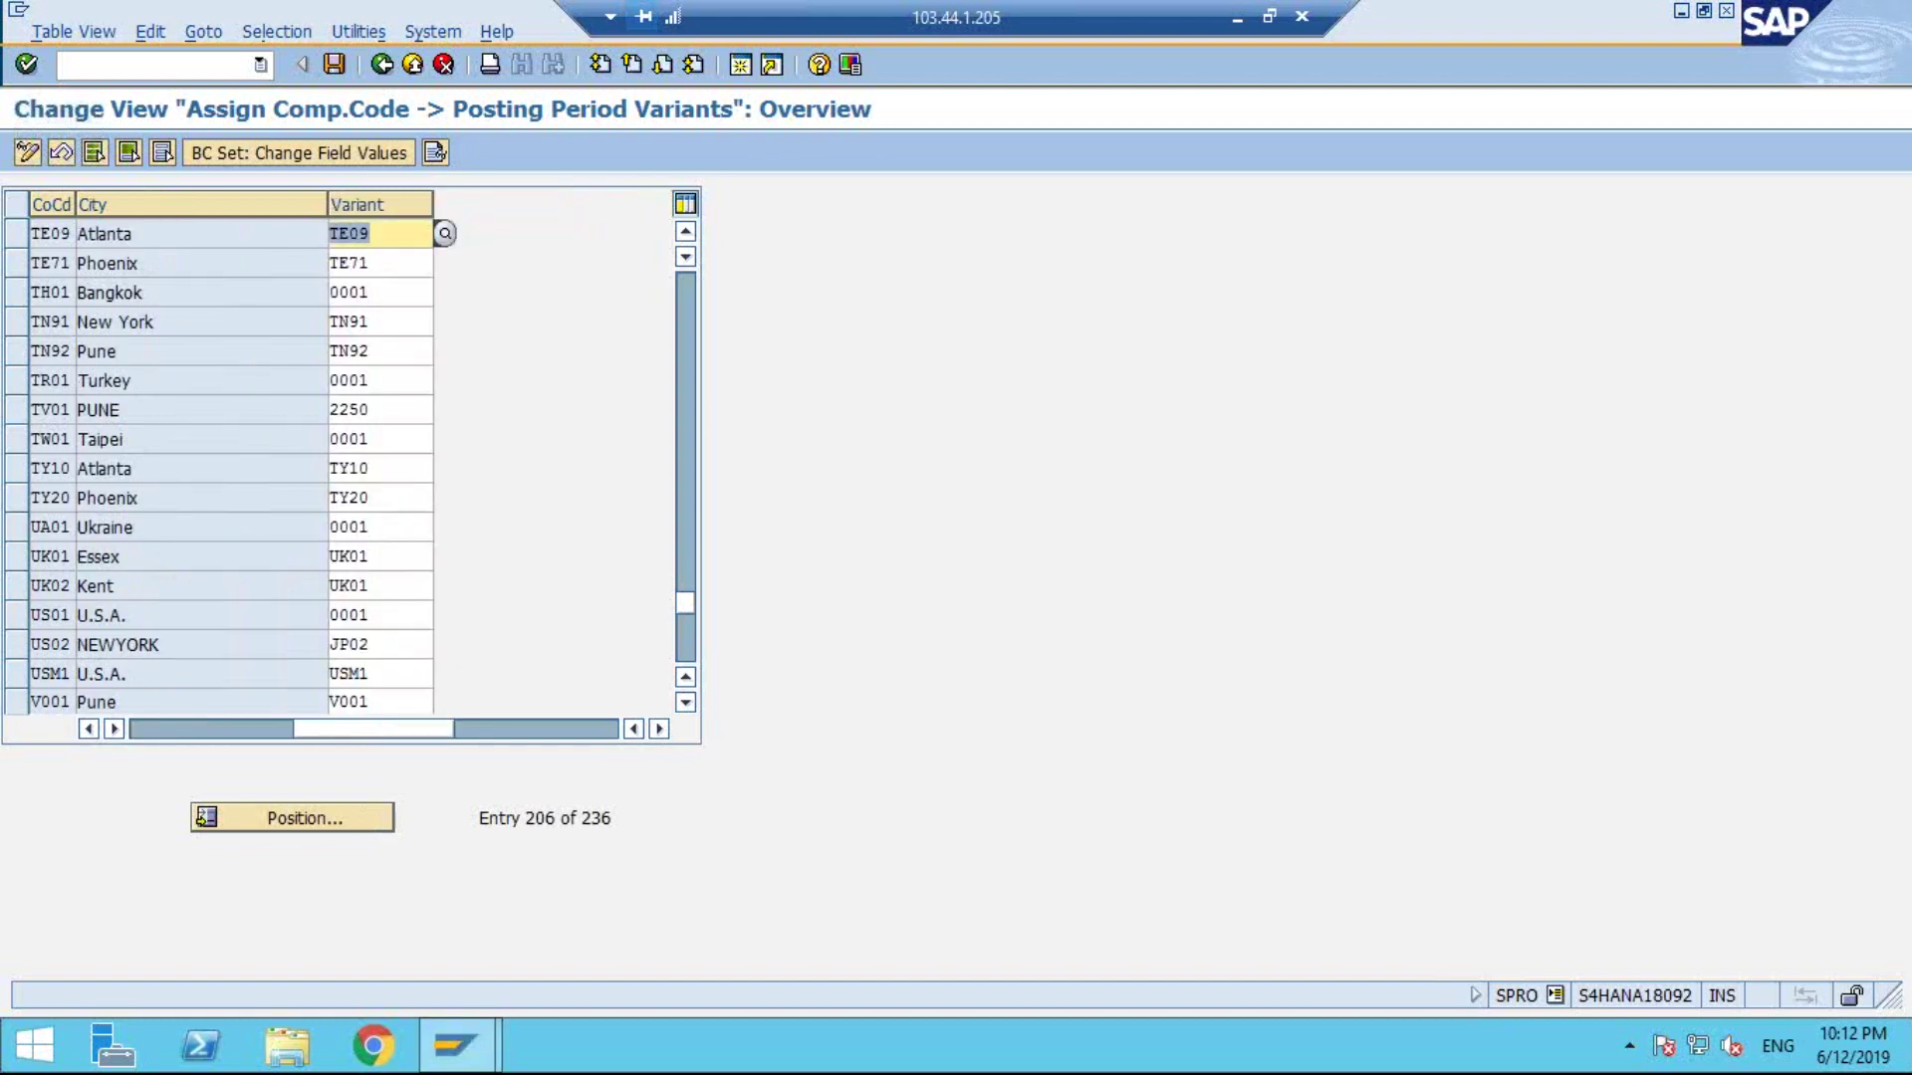
key(ctrl+s)
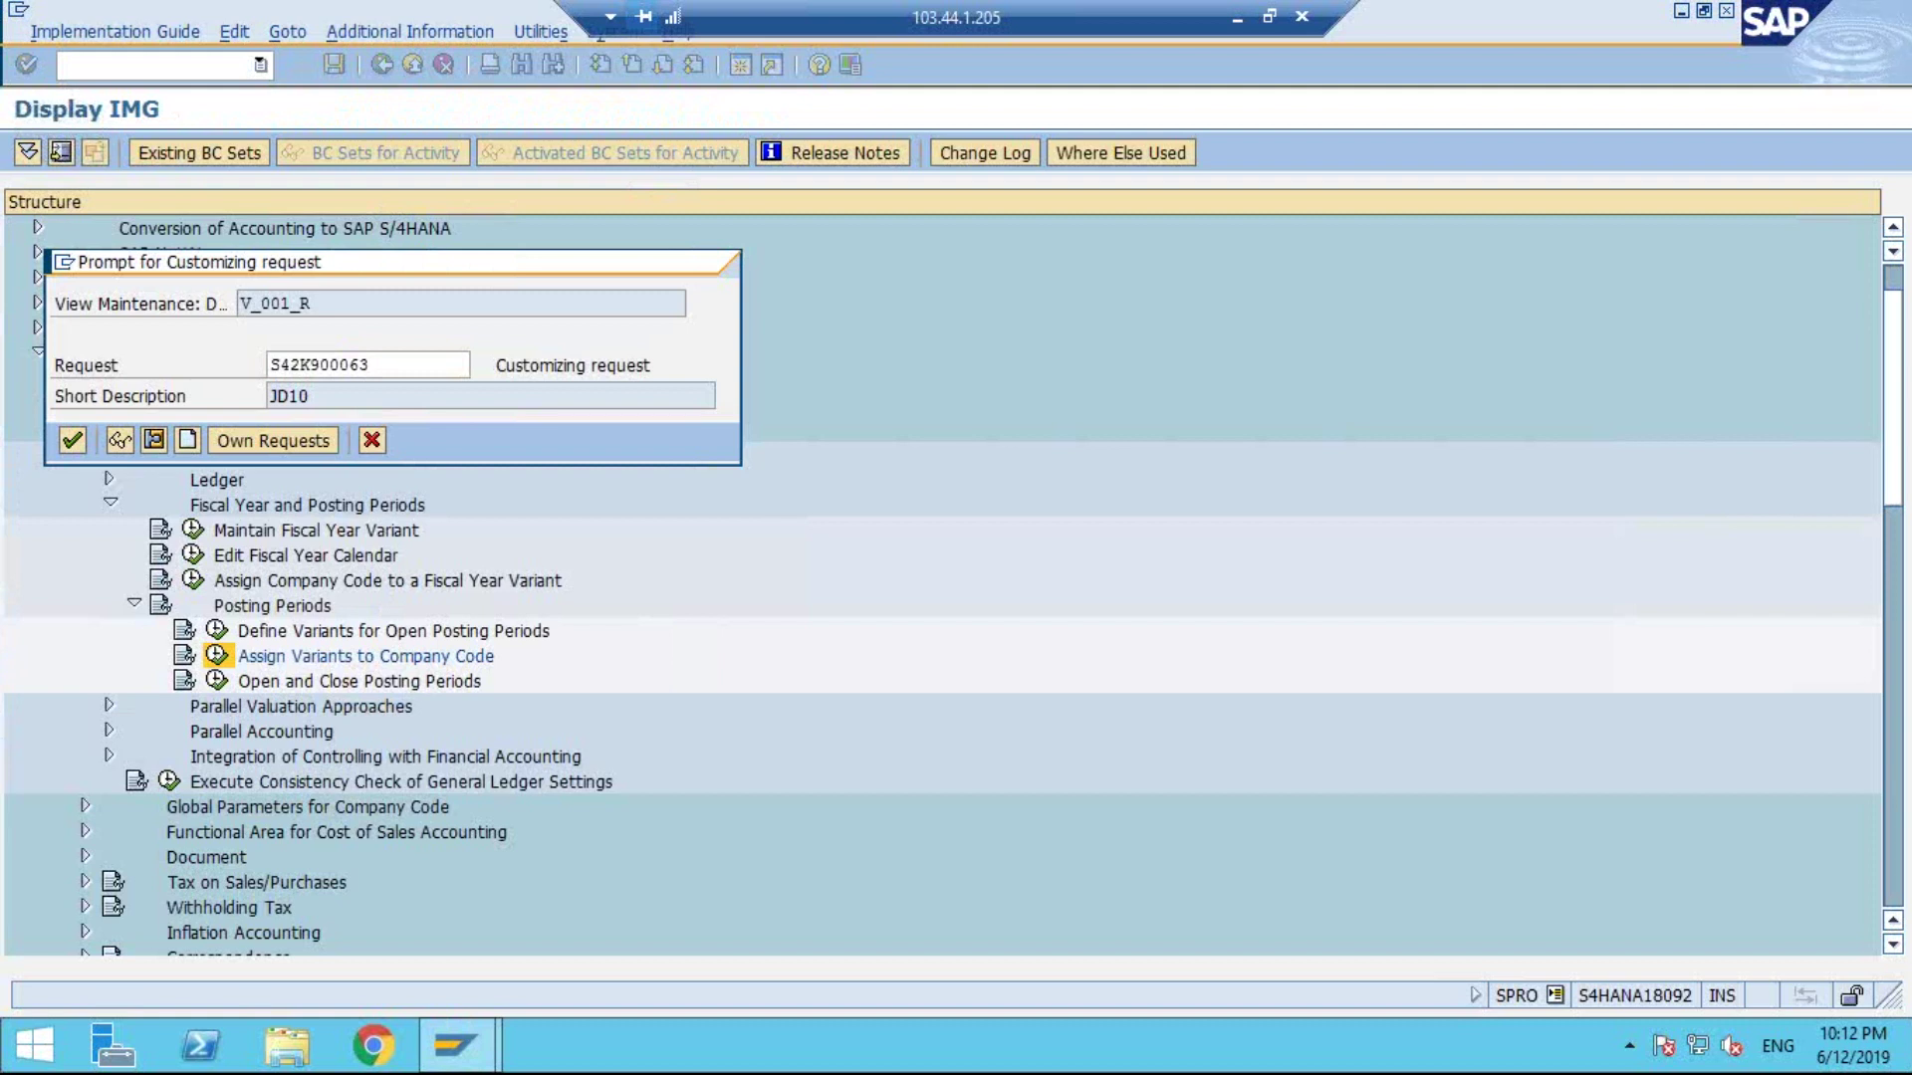
key(Return)
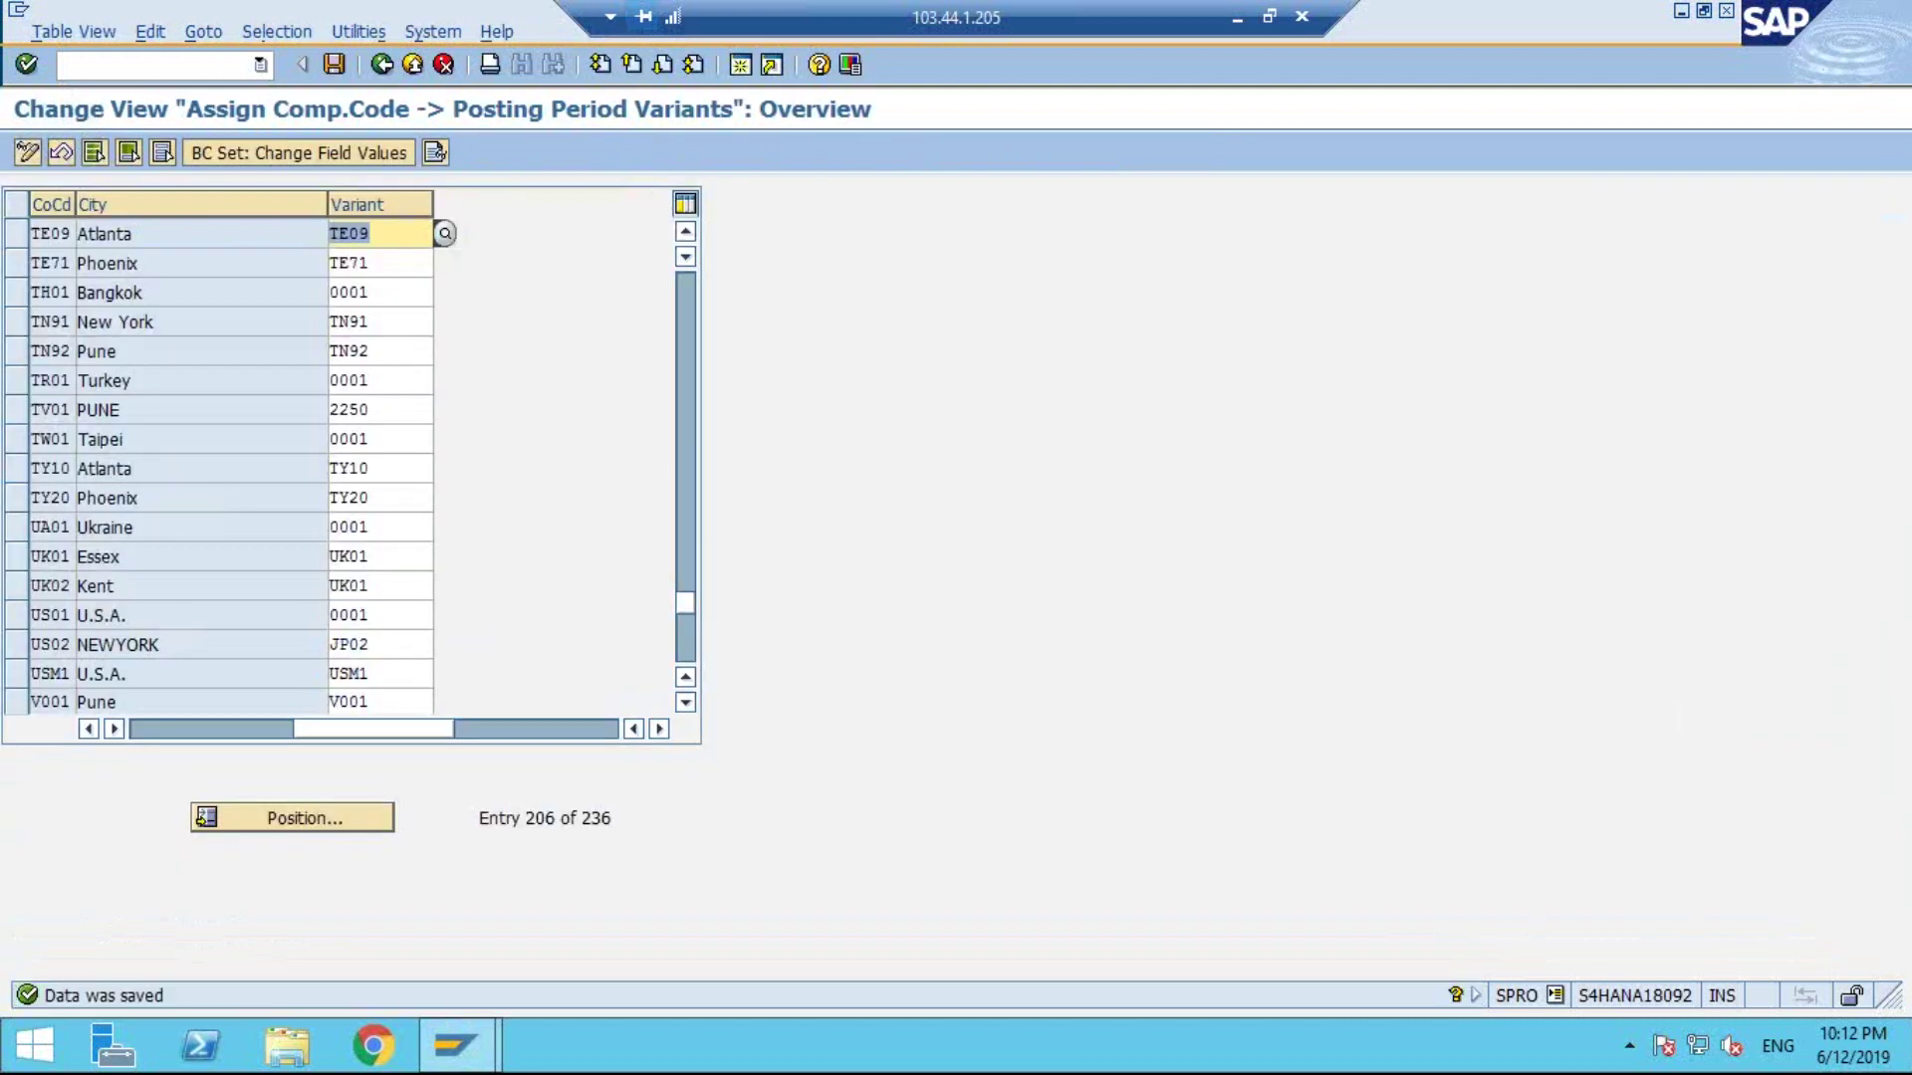
click(391, 73)
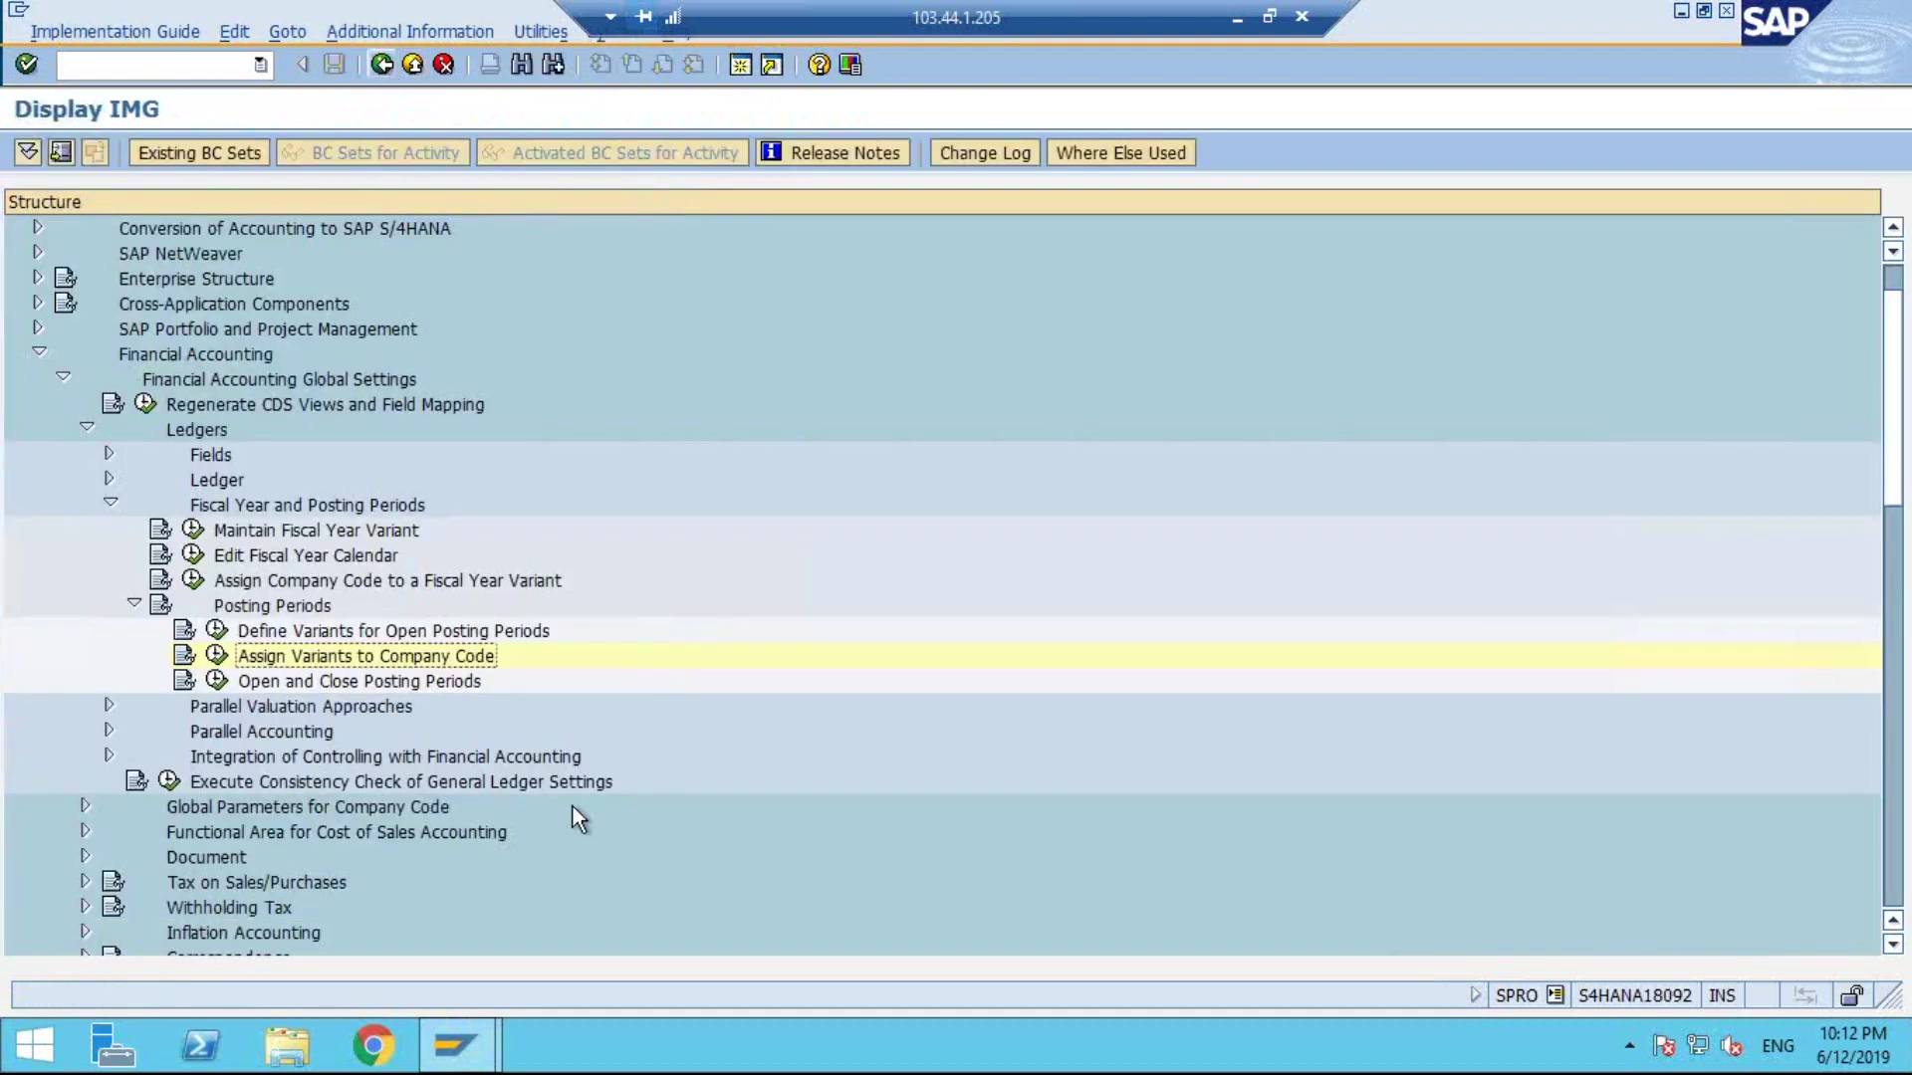
click(215, 681)
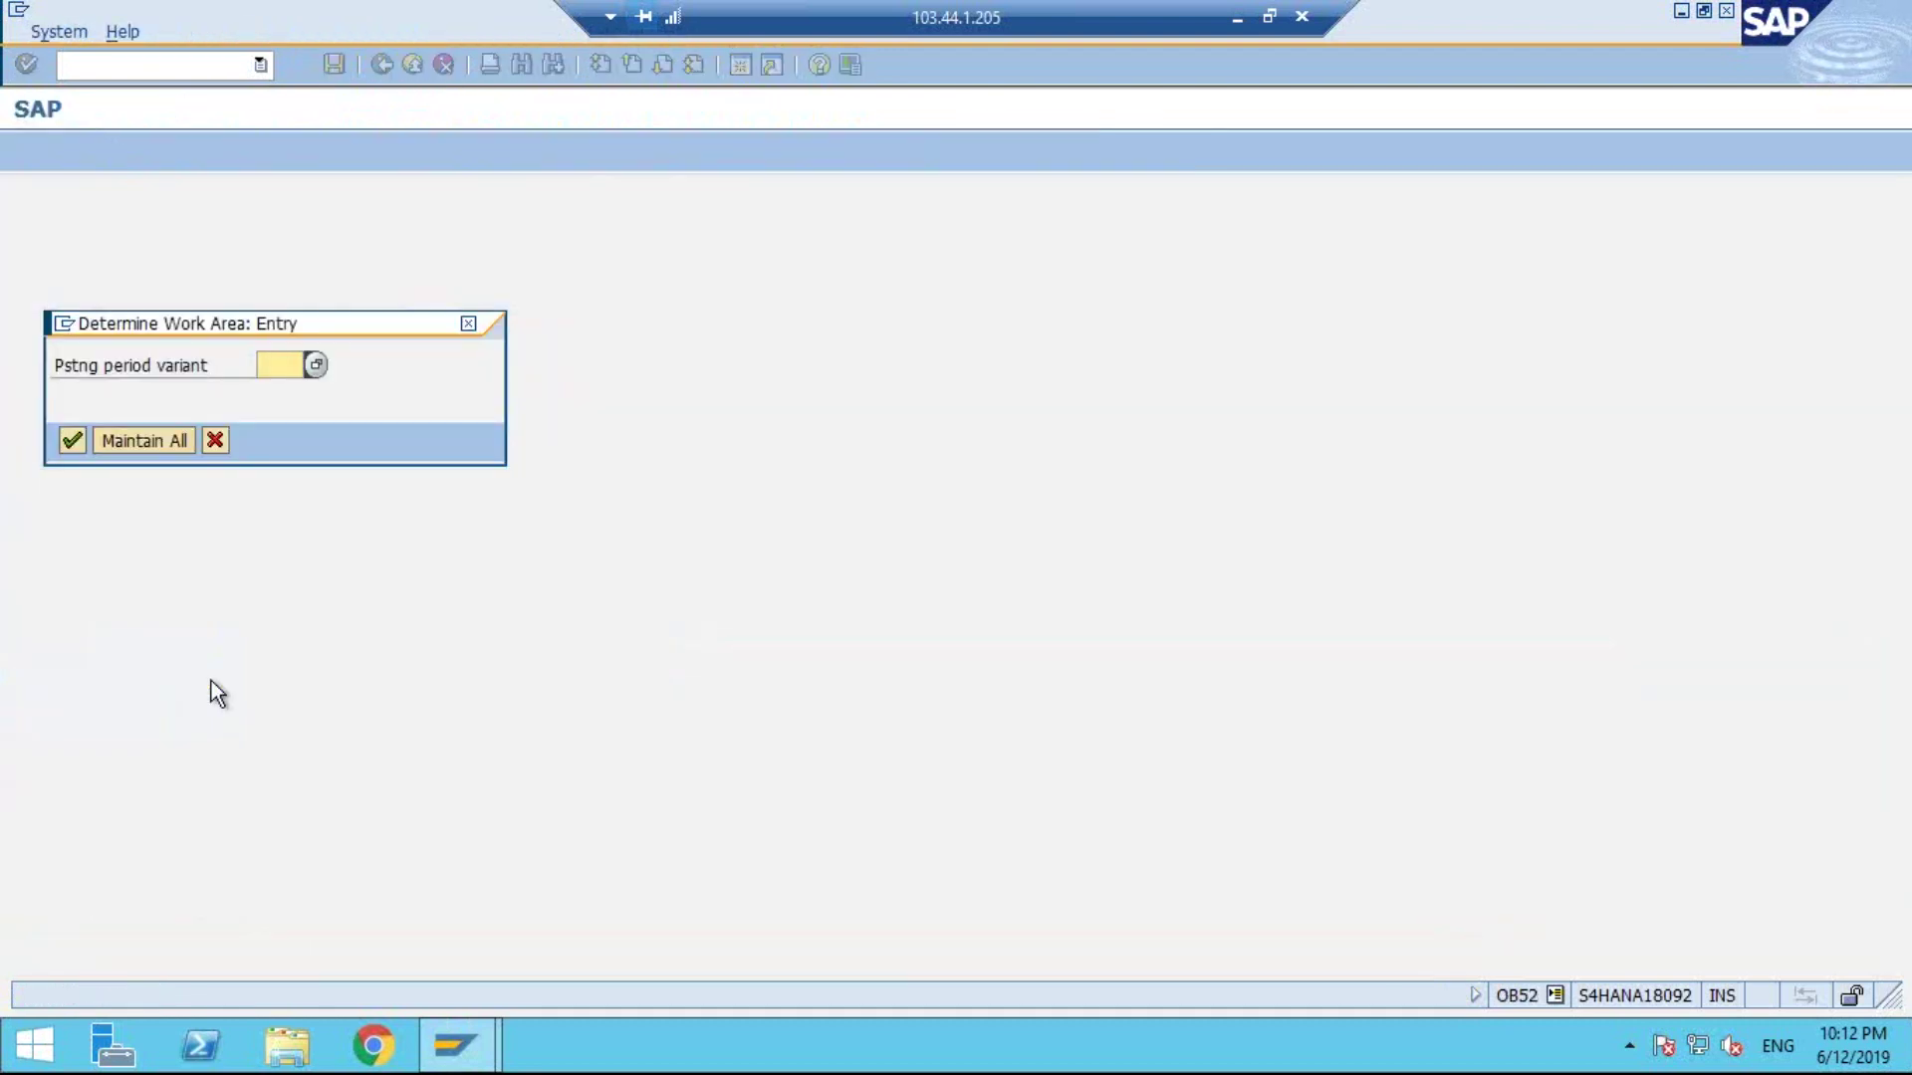
Confirm the OB52 work area to show variant TE09's empty posting period intervals.
text(ZS92)
key(Return)
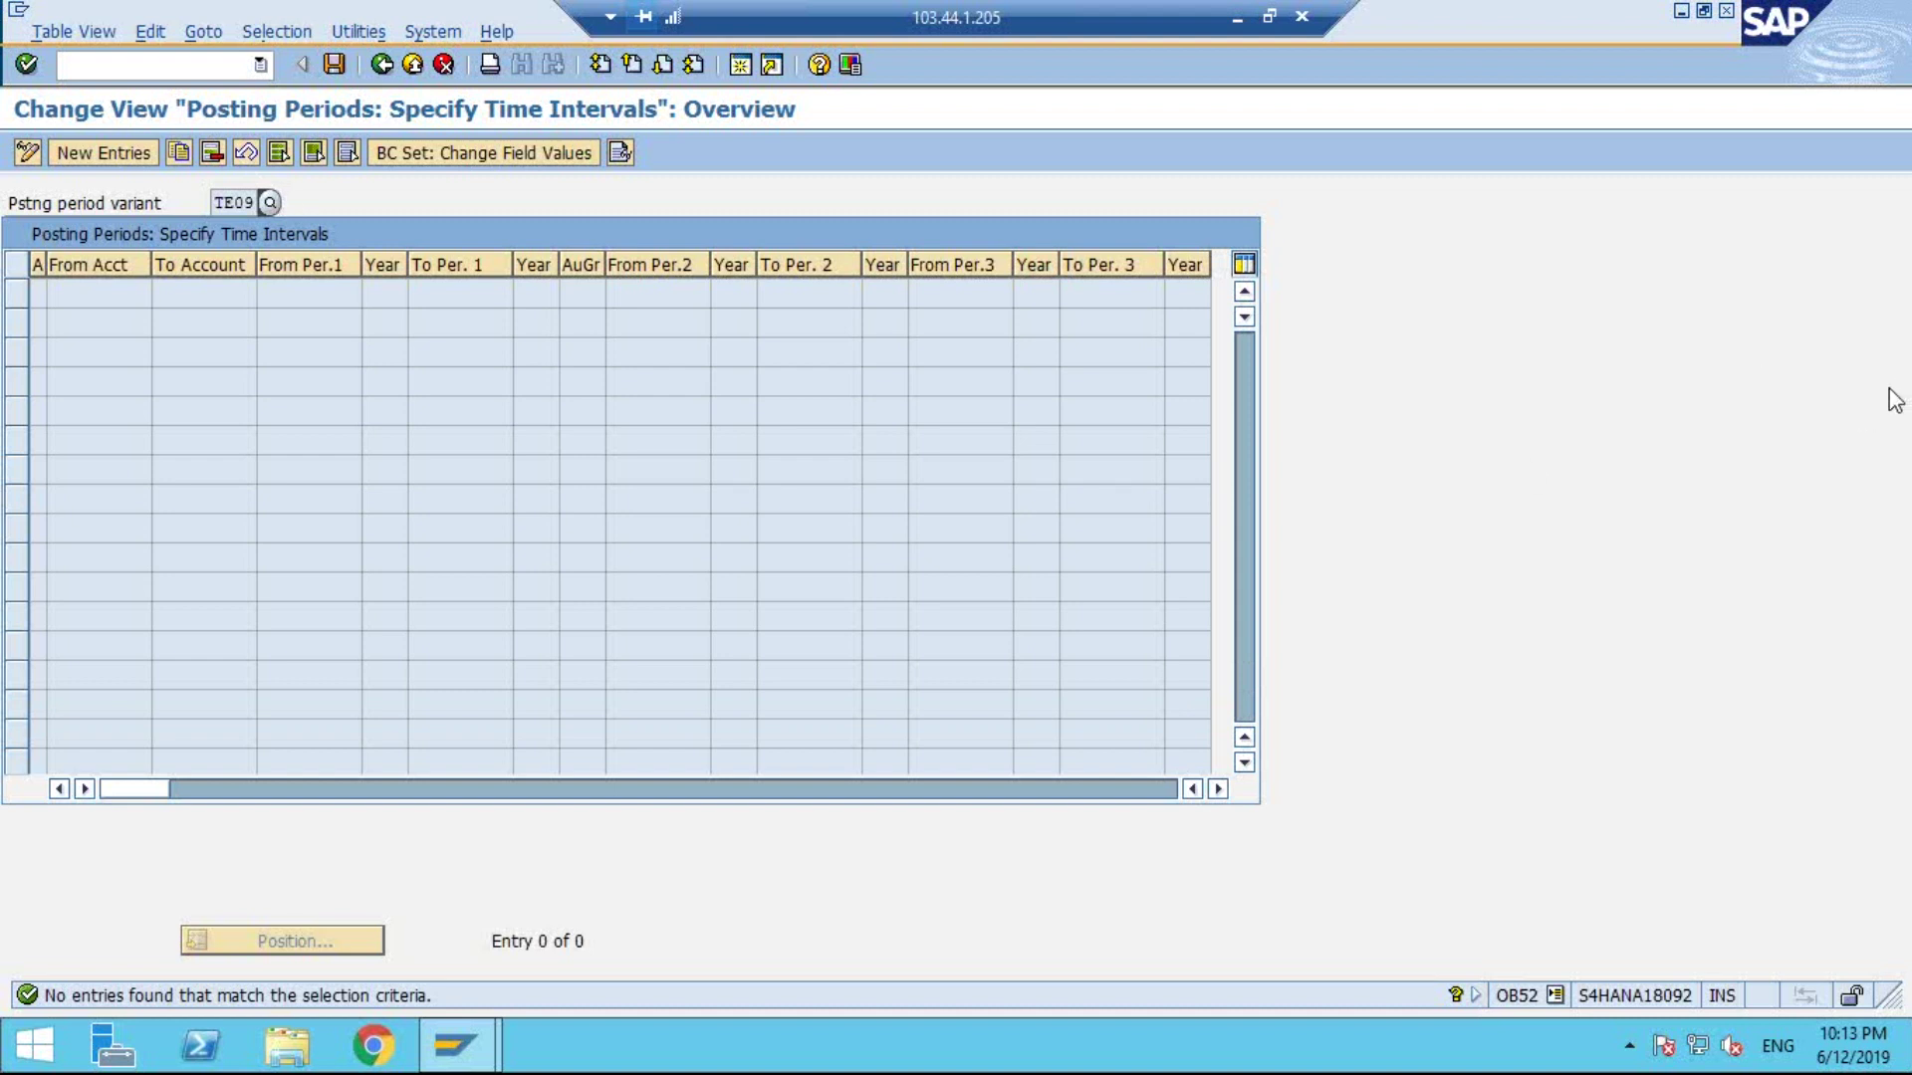
Mark up the From/To Per. 1–3 headers with circles, period numbers 13 and 16, an underline and an arrow.
mouse_move(1277, 312)
mouse_down()
mouse_move(1075, 316)
mouse_move(904, 249)
mouse_move(1080, 204)
mouse_move(1301, 278)
mouse_move(1217, 309)
mouse_up()
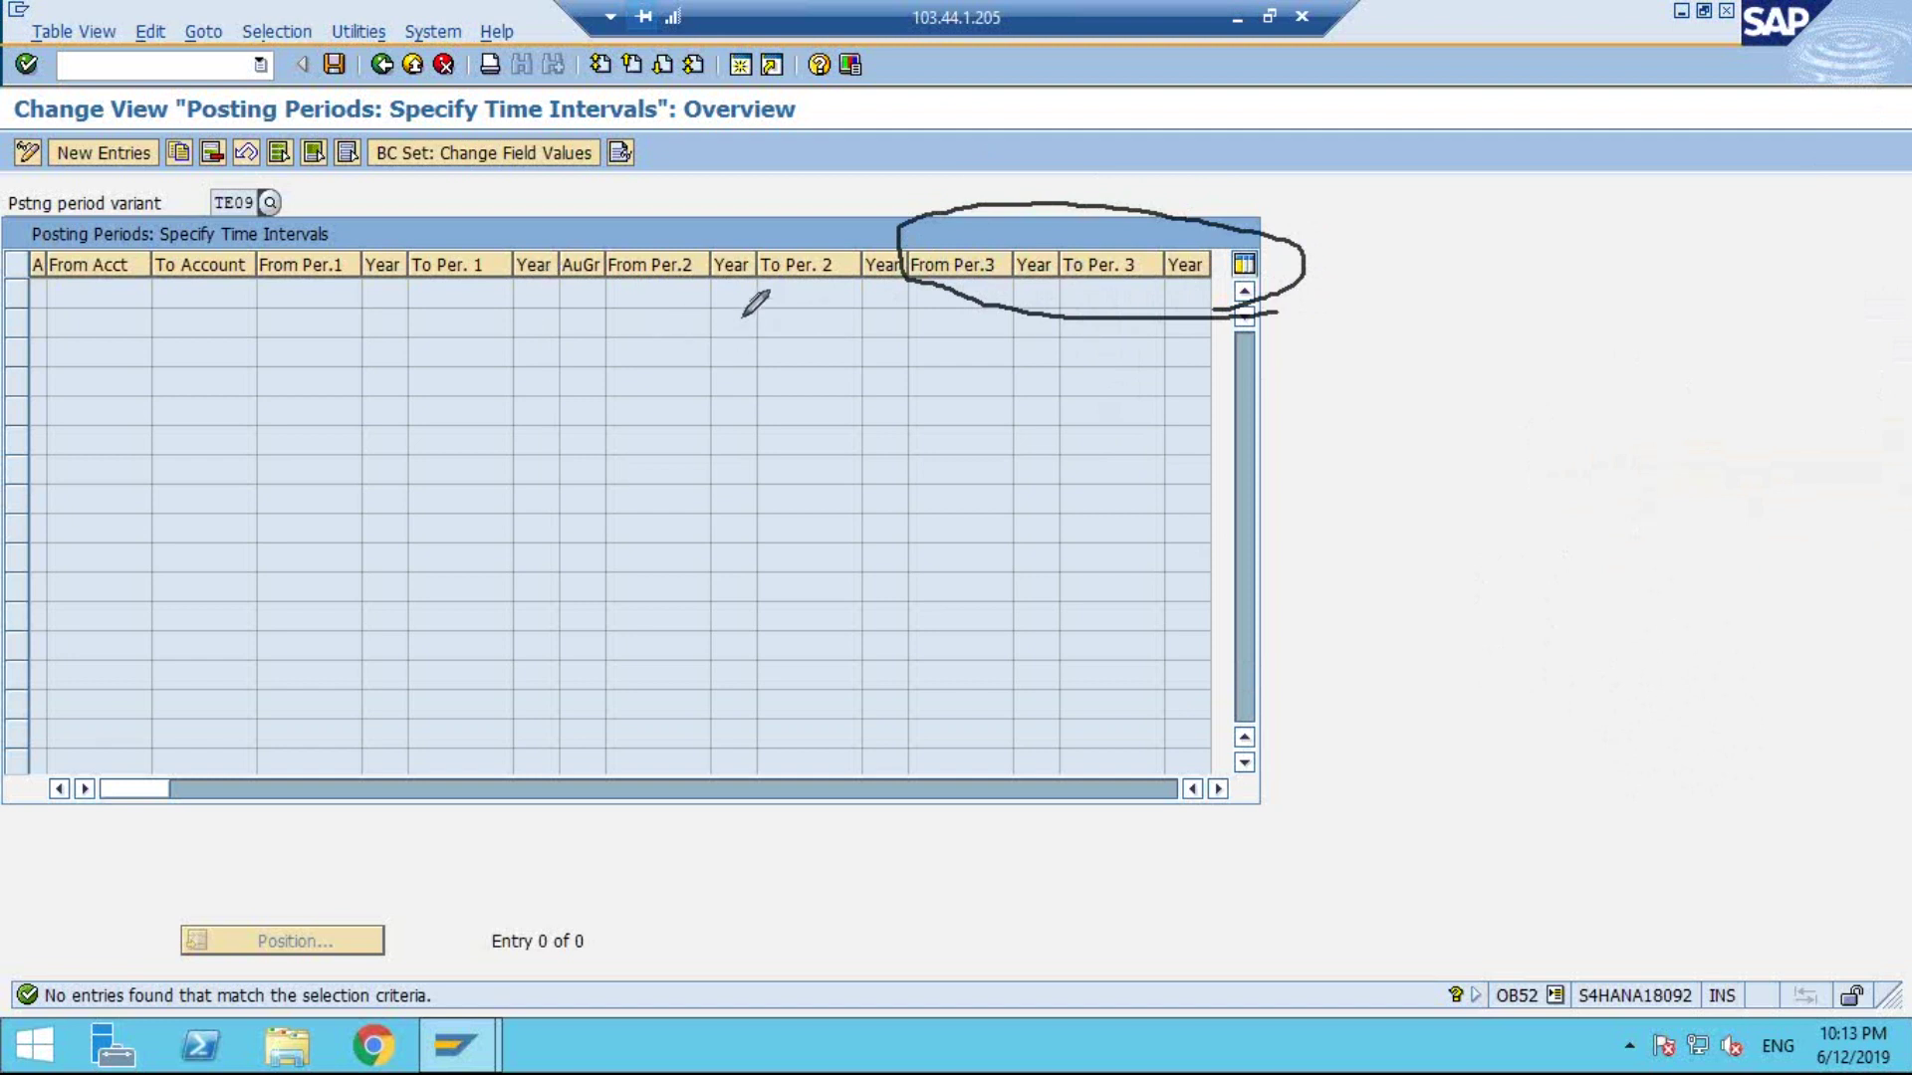
mouse_move(667, 308)
mouse_down()
mouse_move(396, 243)
mouse_move(715, 191)
mouse_move(735, 261)
mouse_move(674, 292)
mouse_up()
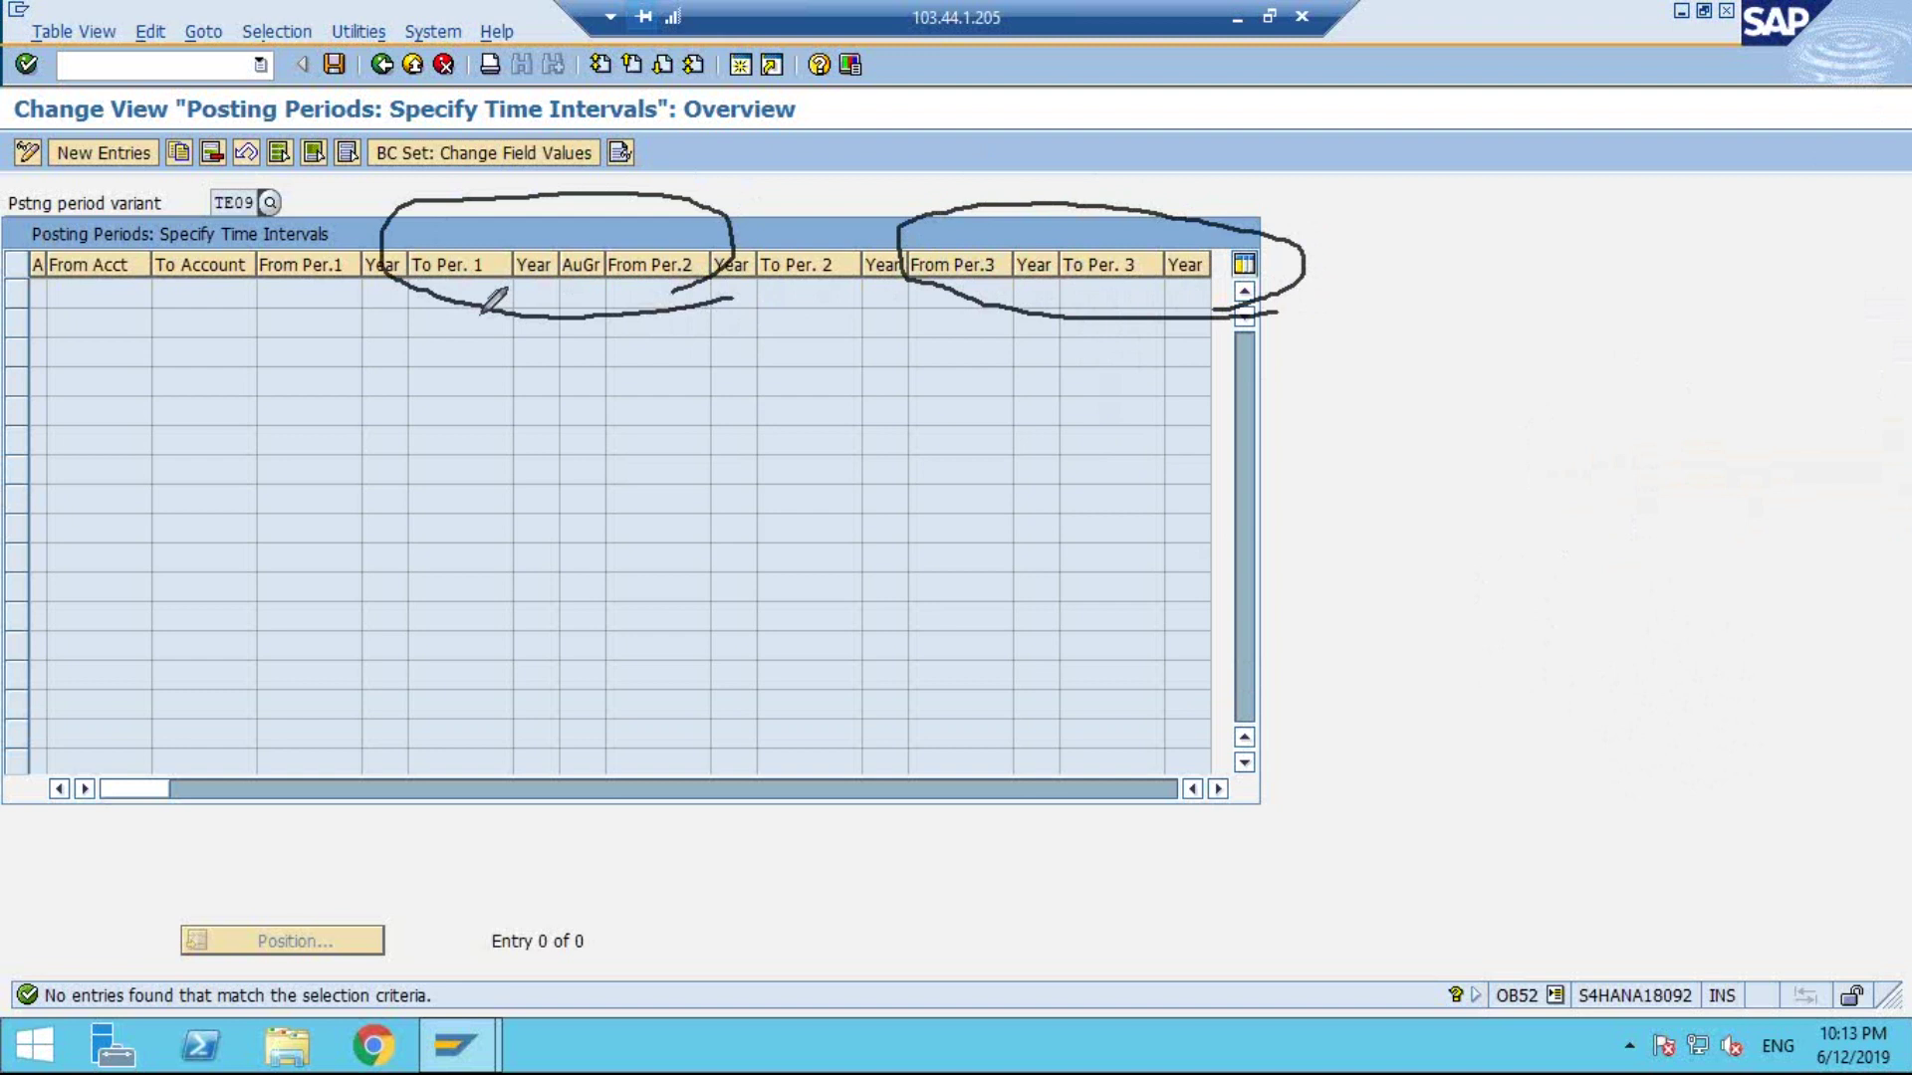
mouse_move(450, 251)
mouse_down()
mouse_move(438, 332)
mouse_move(482, 261)
mouse_move(453, 327)
mouse_up()
drag(657, 235, 658, 305)
drag(699, 224, 717, 298)
drag(542, 370, 1115, 303)
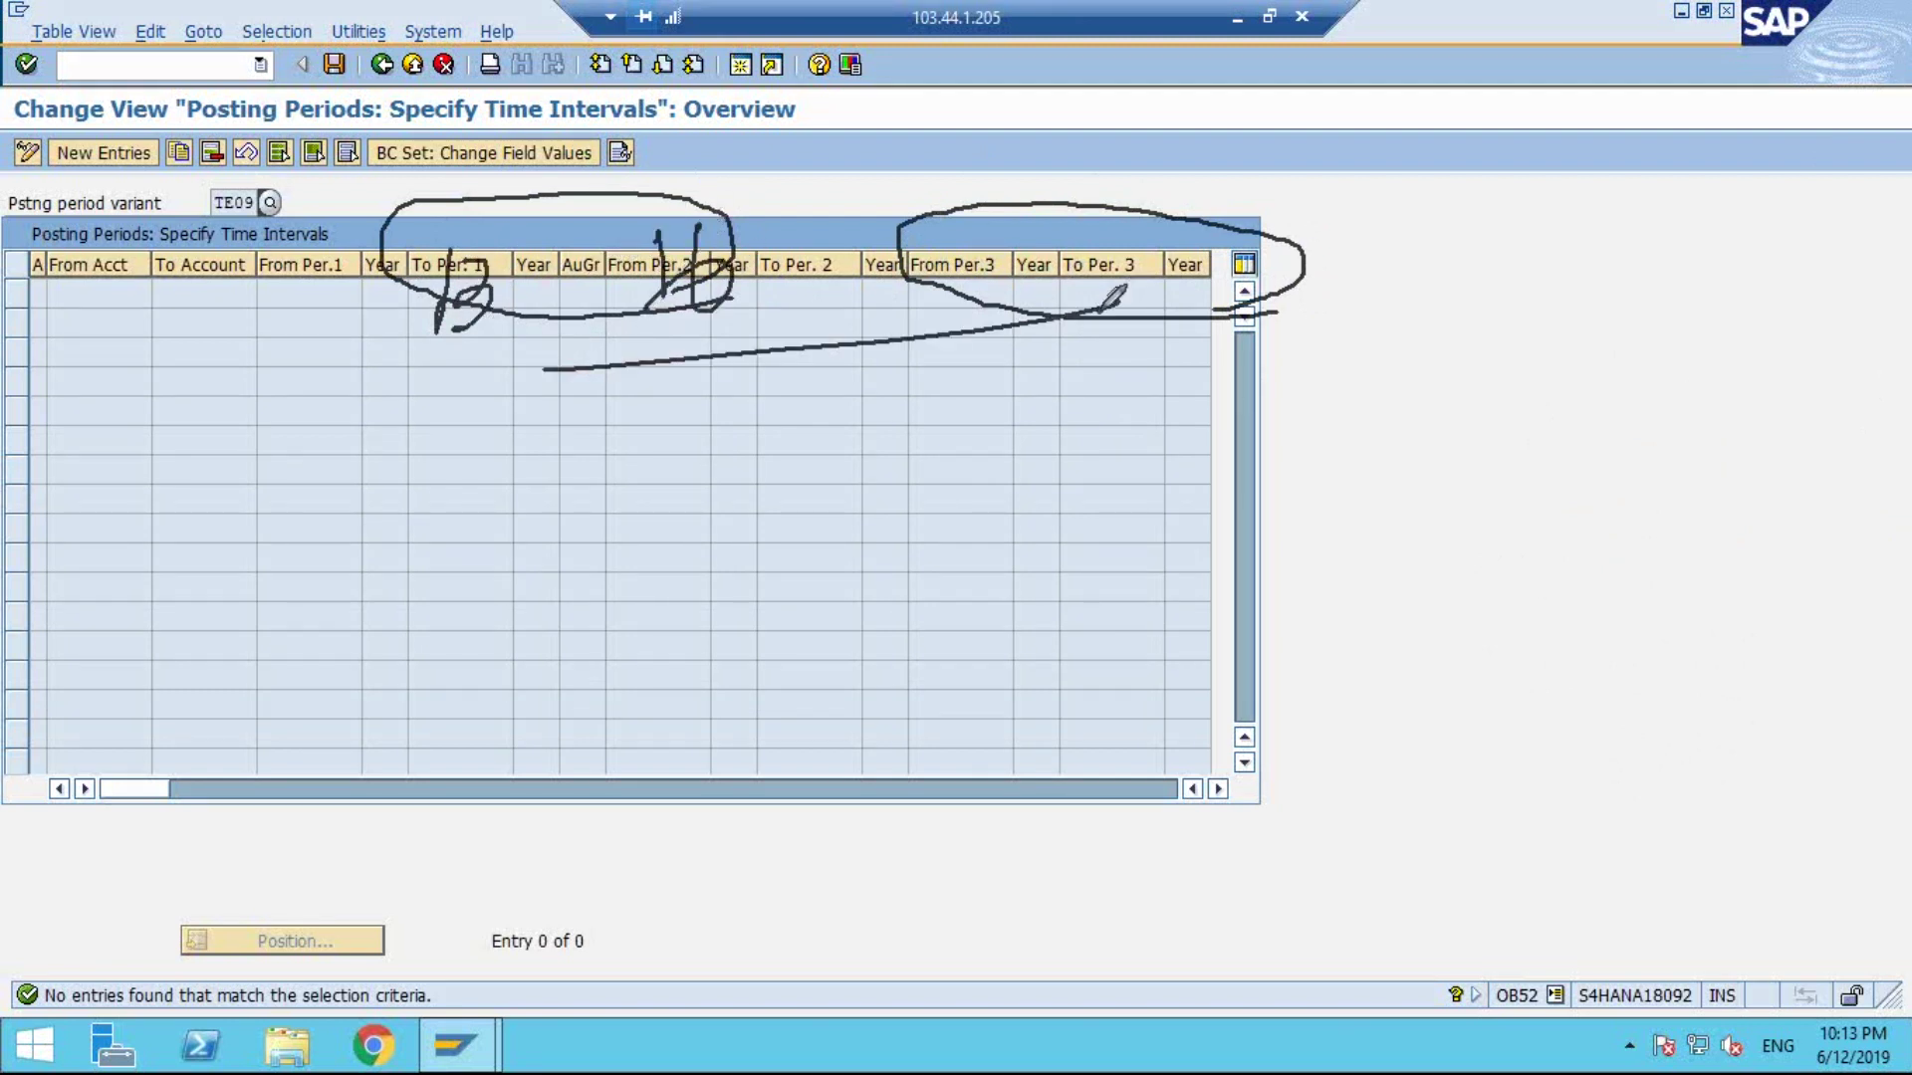
mouse_move(1106, 195)
mouse_down()
mouse_move(1050, 233)
mouse_move(1160, 179)
mouse_up()
Erase all ink from the TE09 posting periods overview.
click(1587, 598)
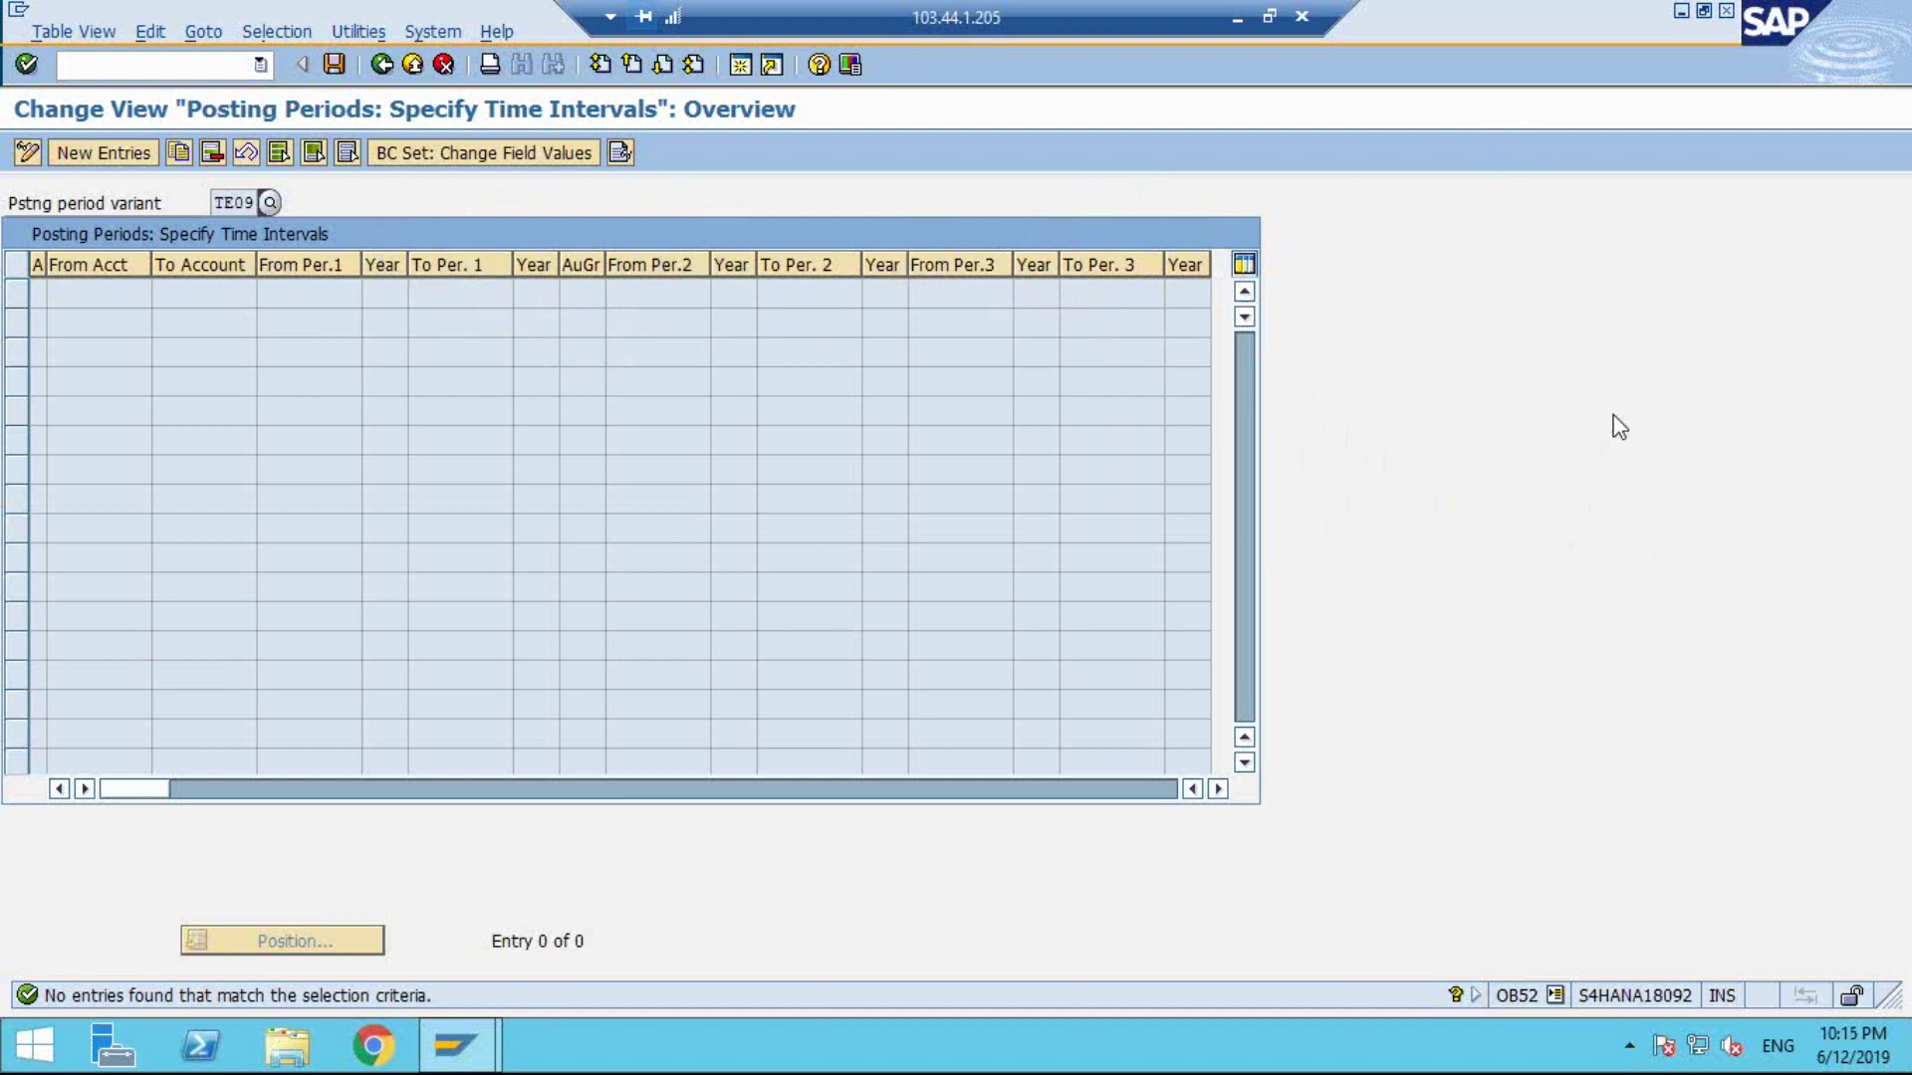
Minimize SAP and draw a top box in Paint labelled 'XYZ- 10000'.
click(1234, 16)
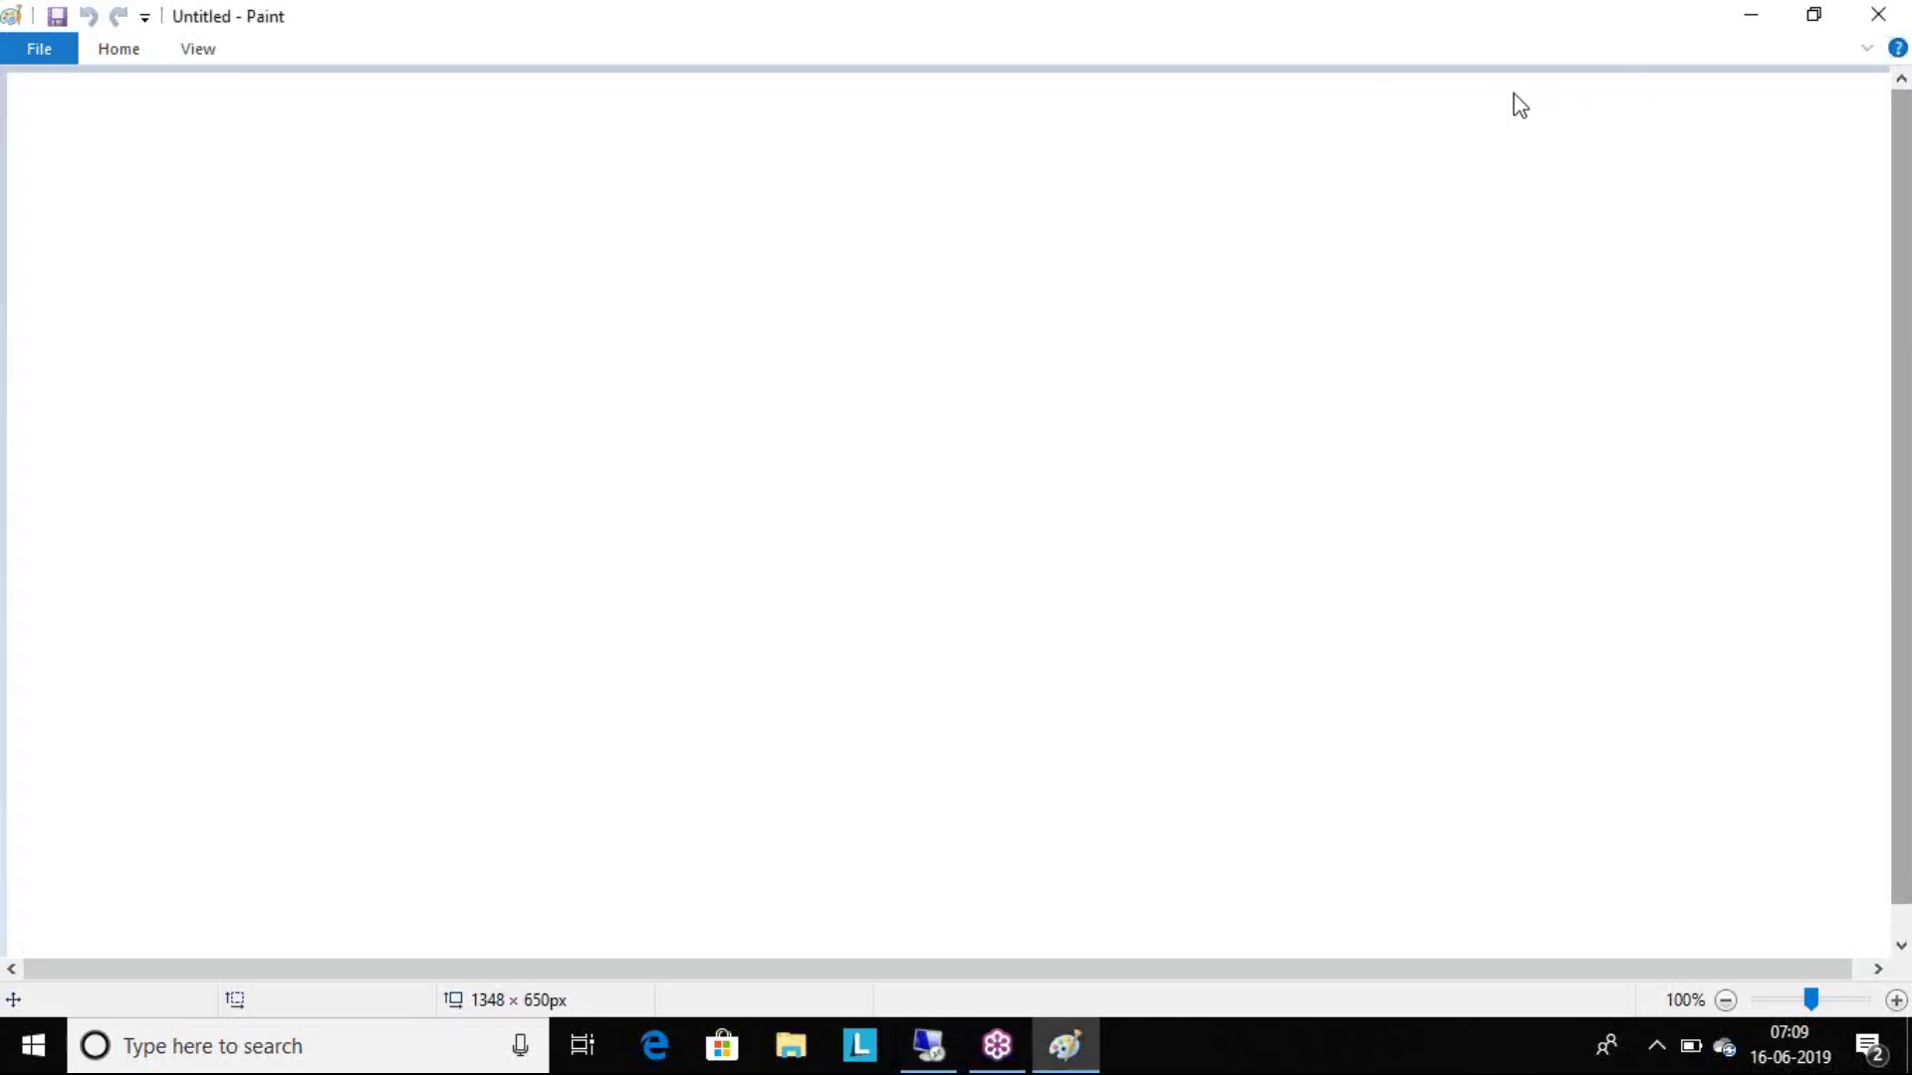
click(117, 49)
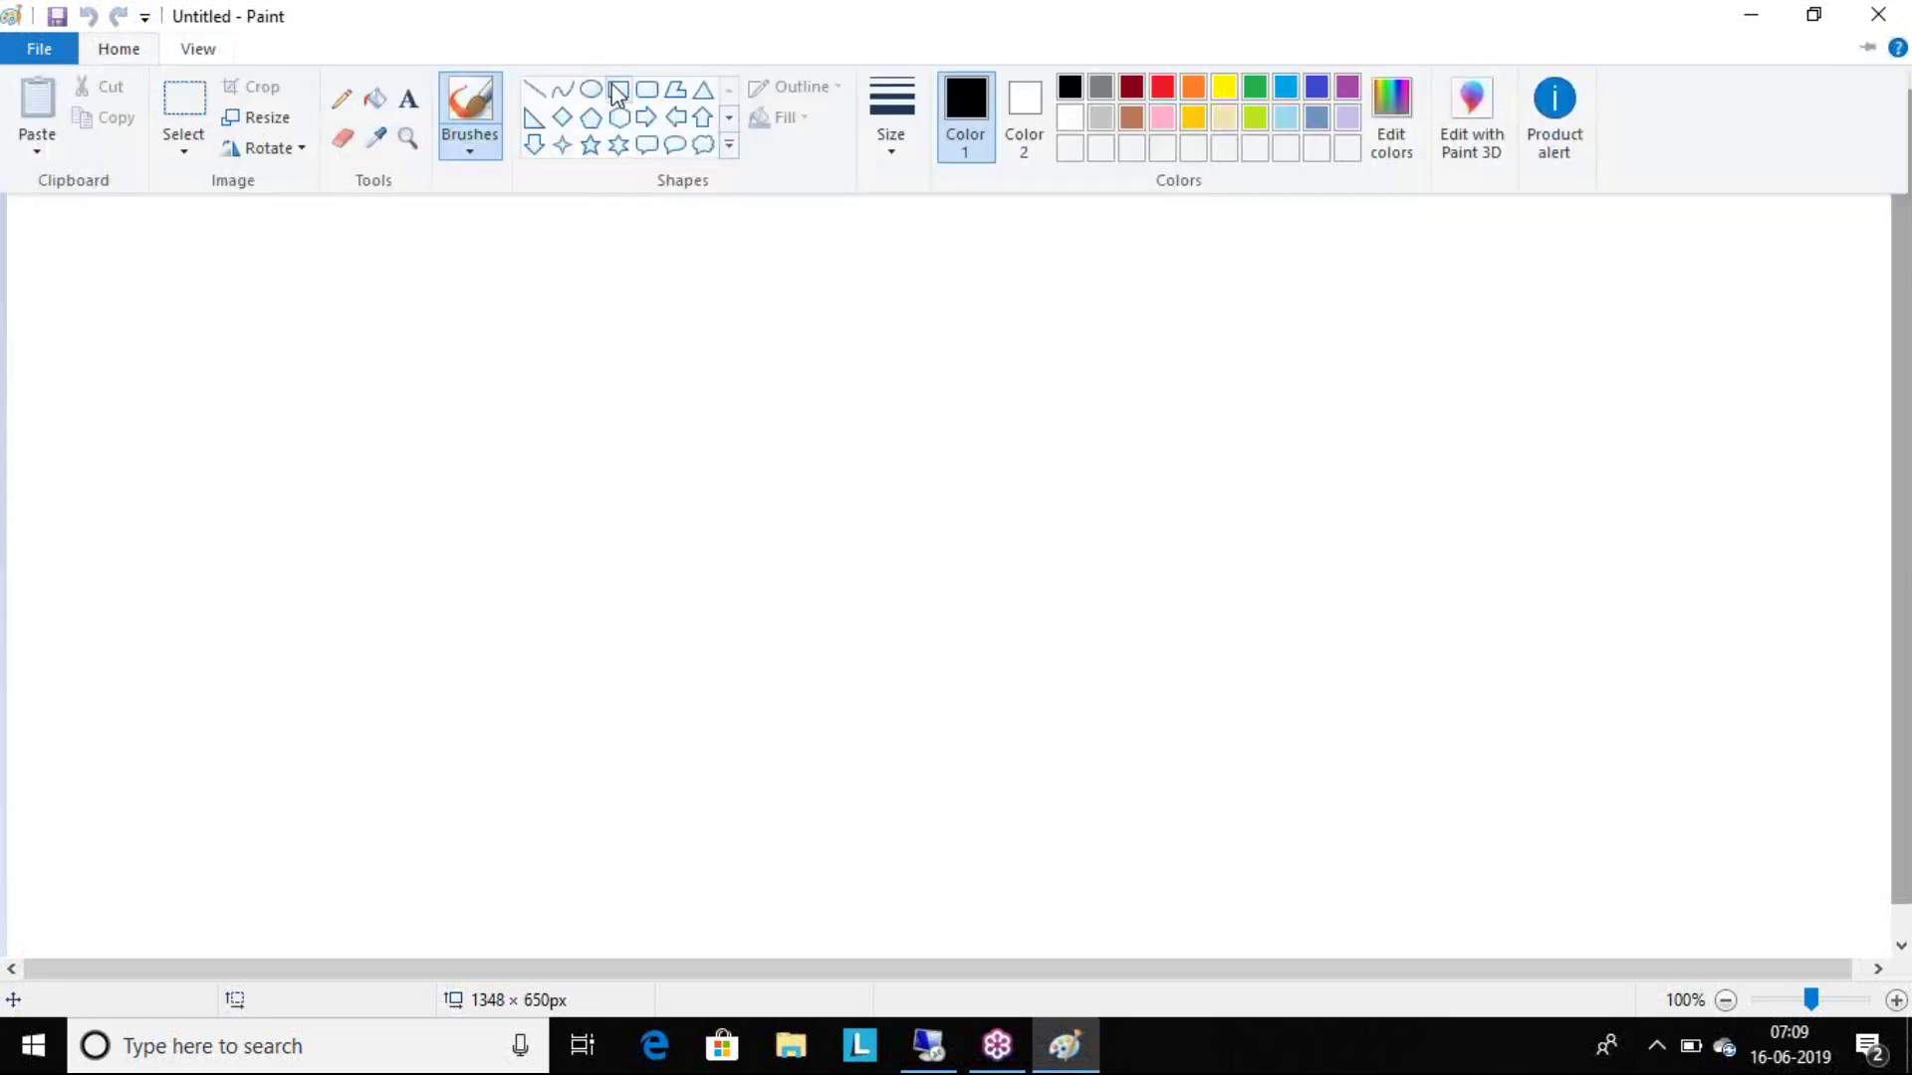
drag(657, 115, 1140, 250)
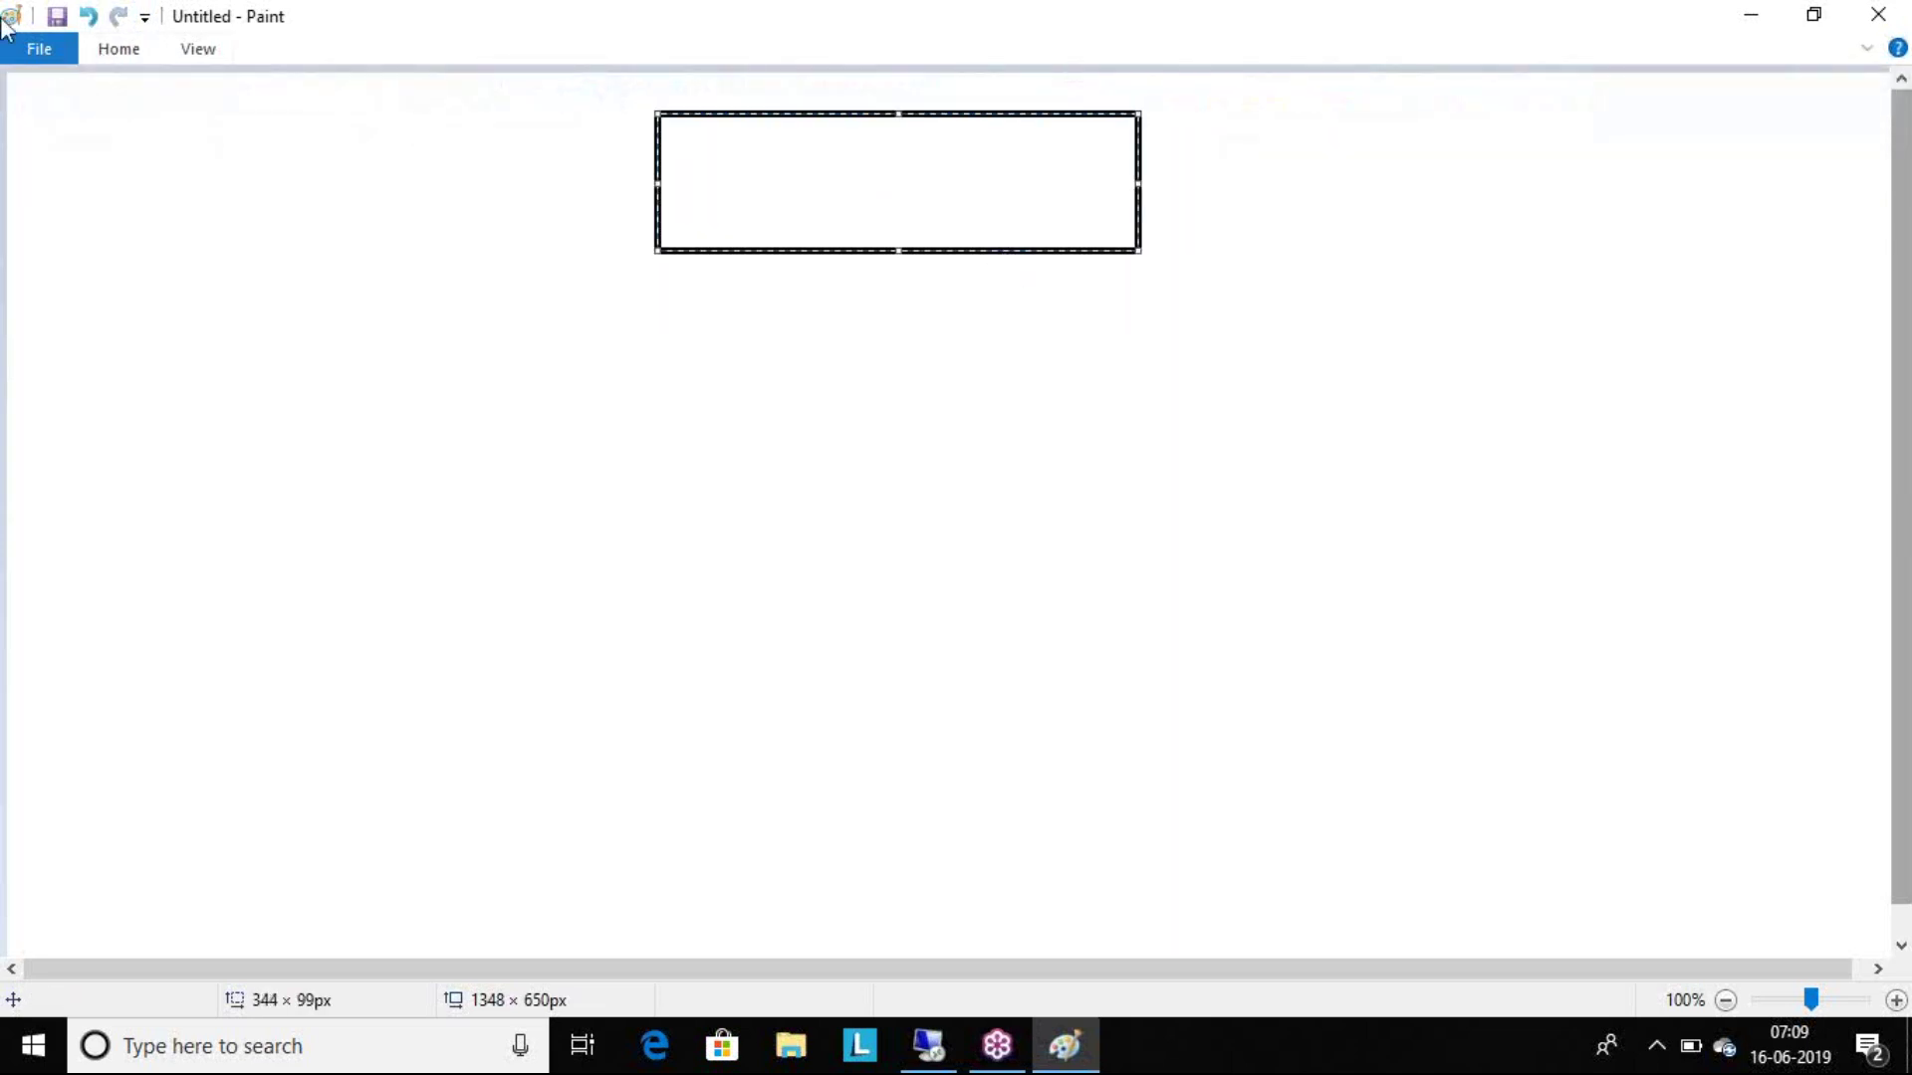
click(118, 49)
click(408, 100)
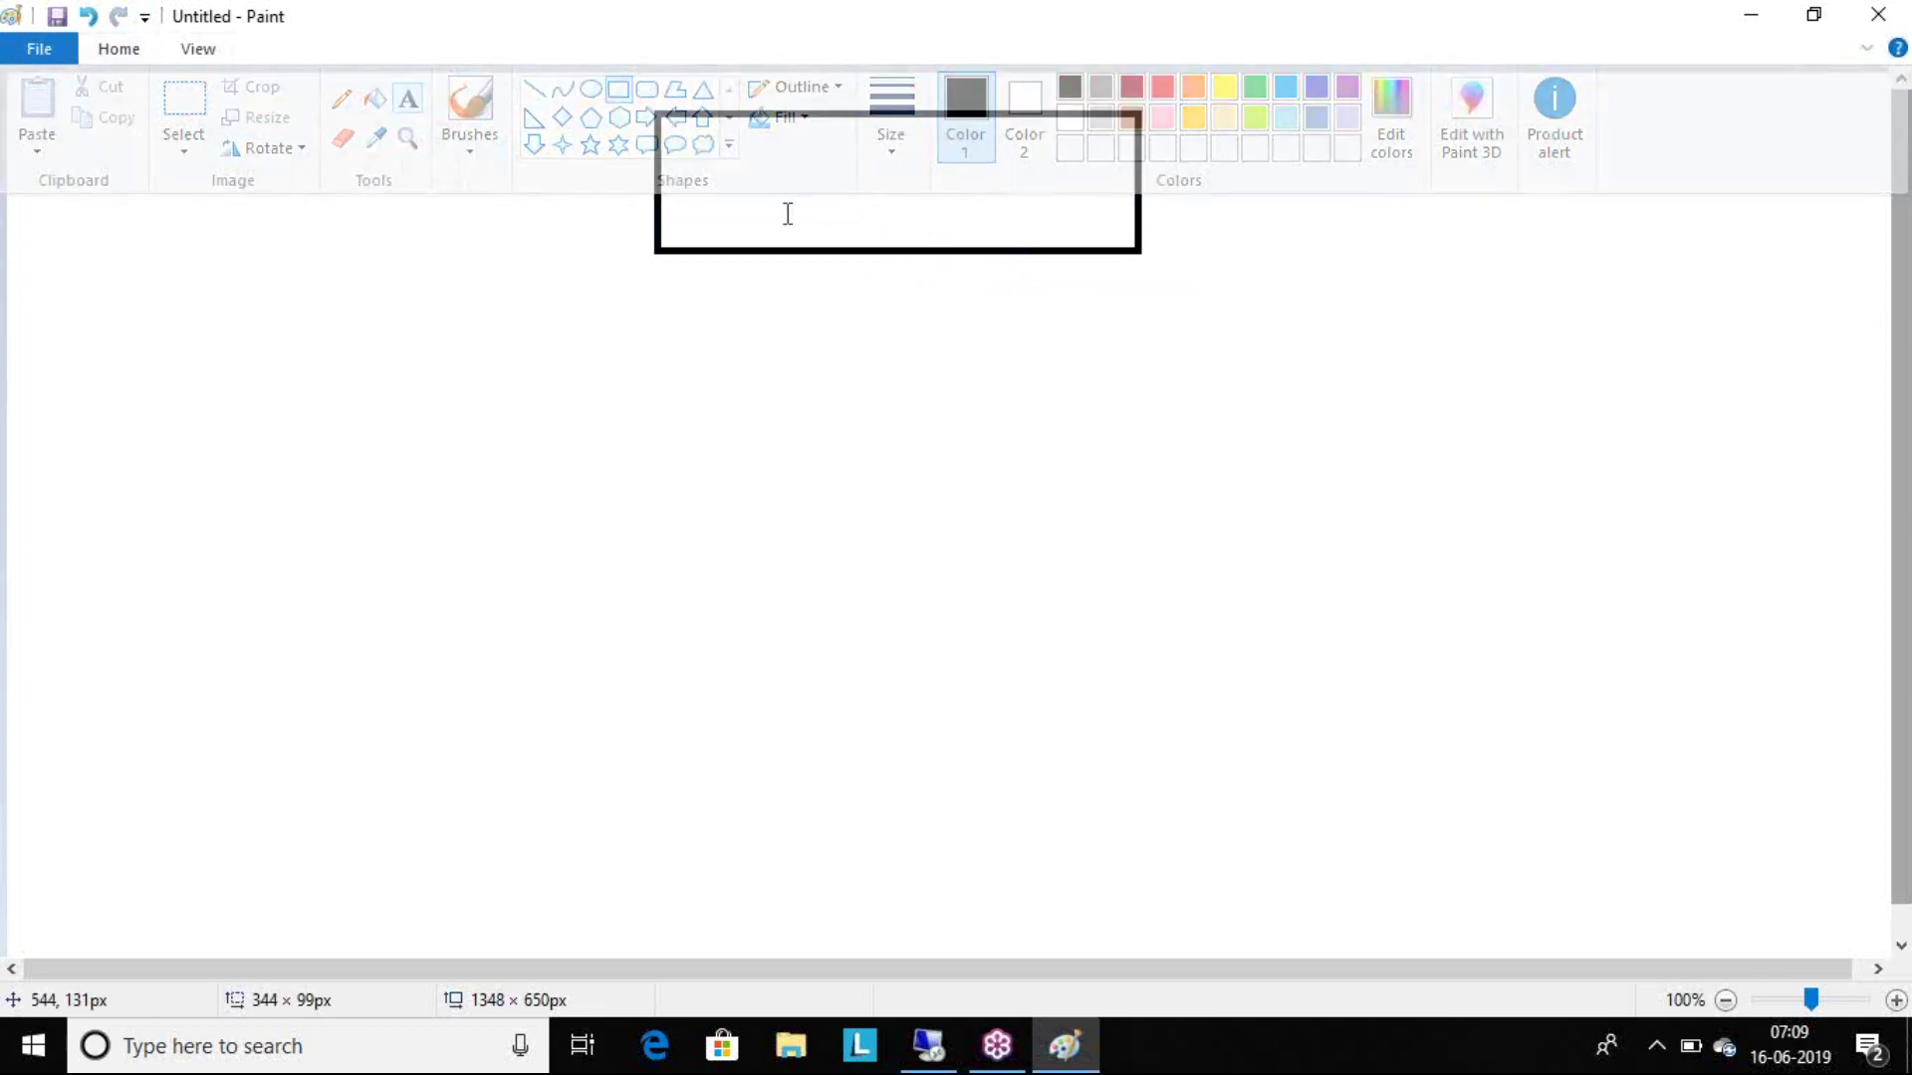
drag(686, 139, 1102, 229)
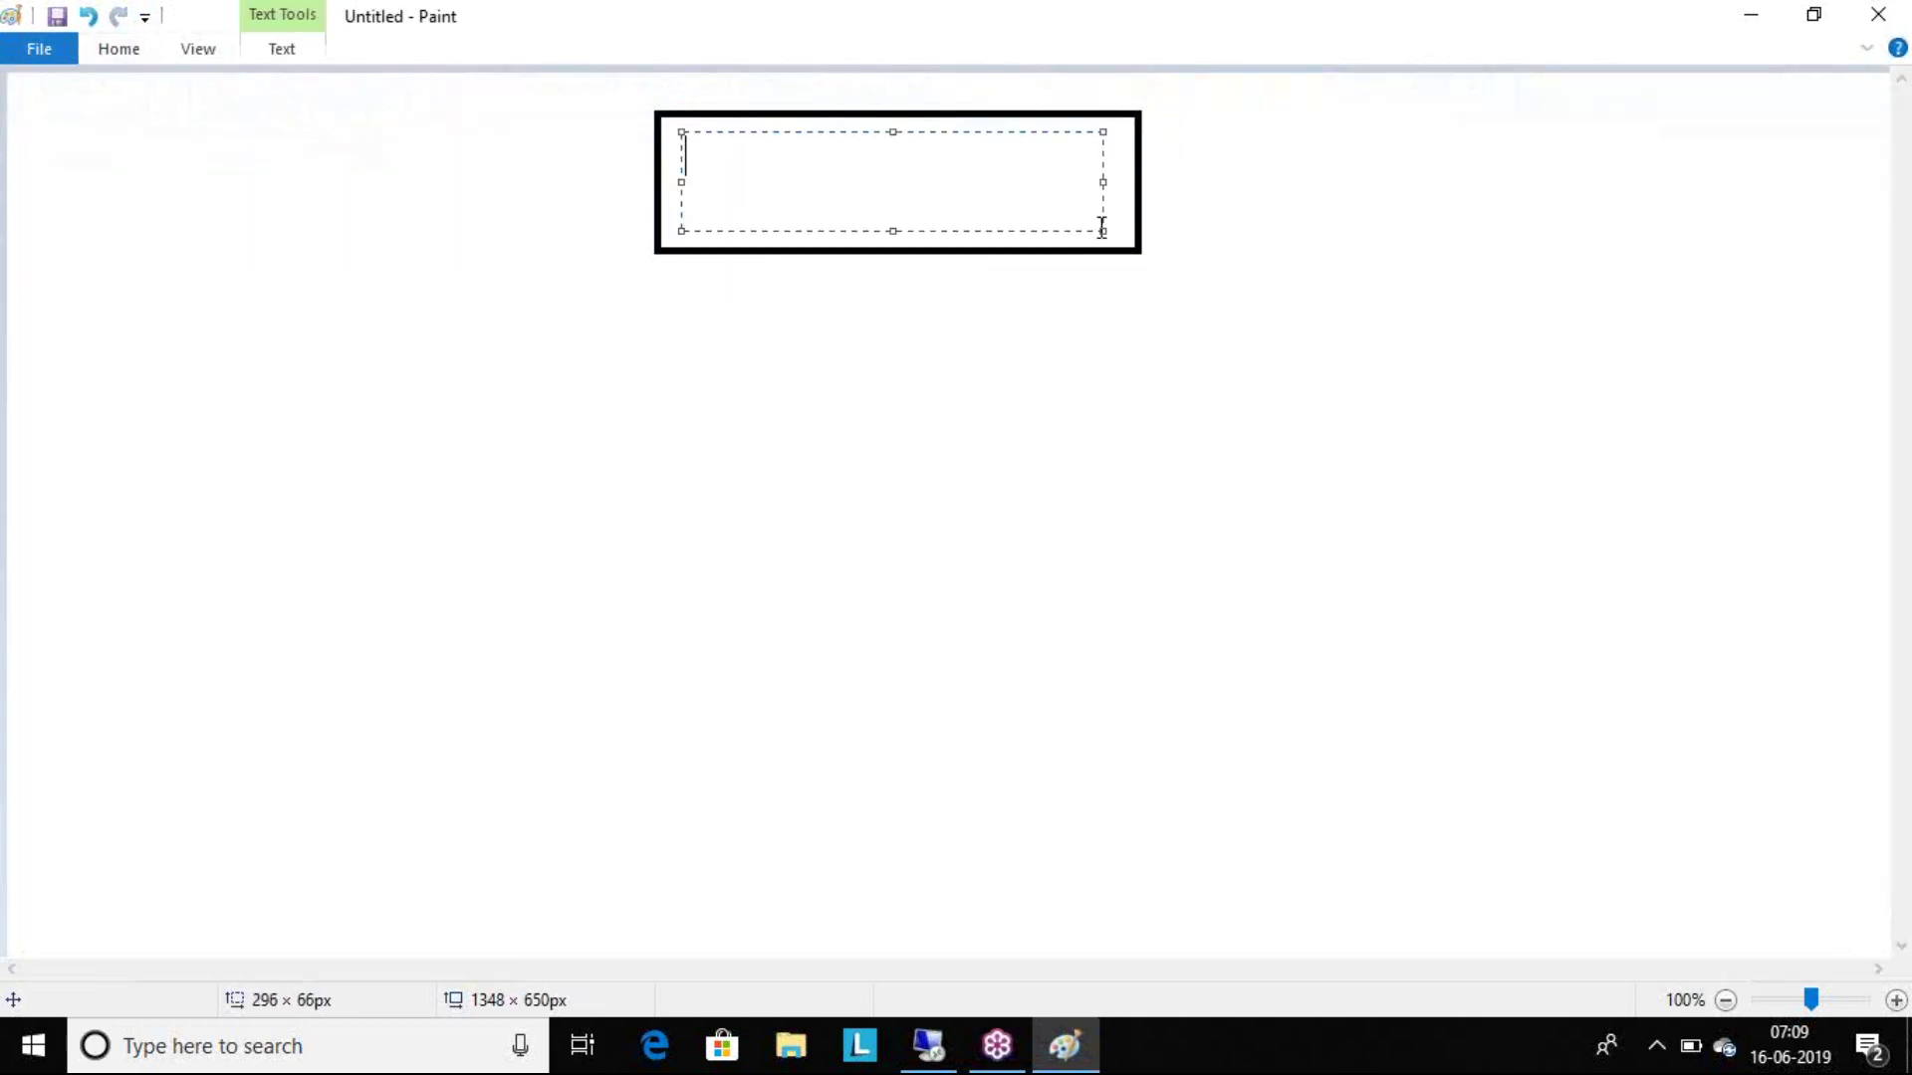
key(Caps_Lock)
text(XY)
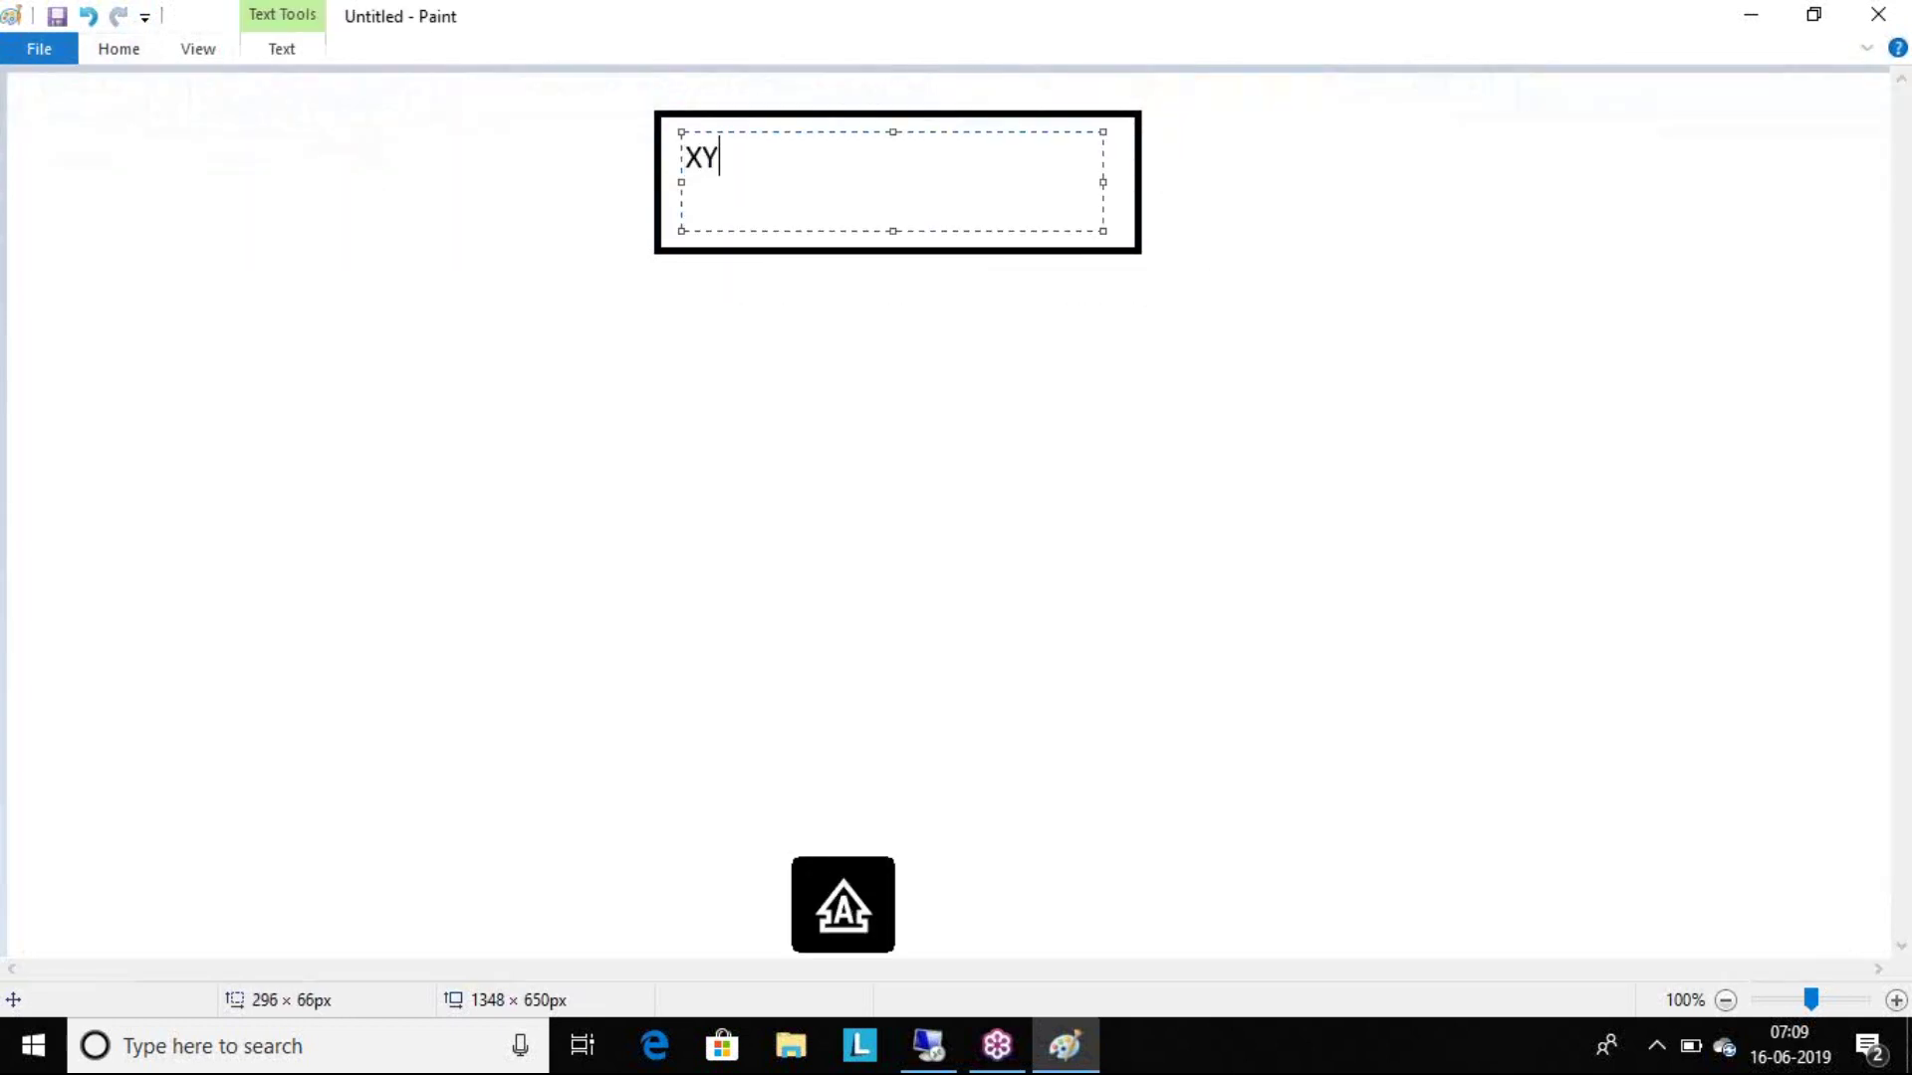
text(Z- 10000)
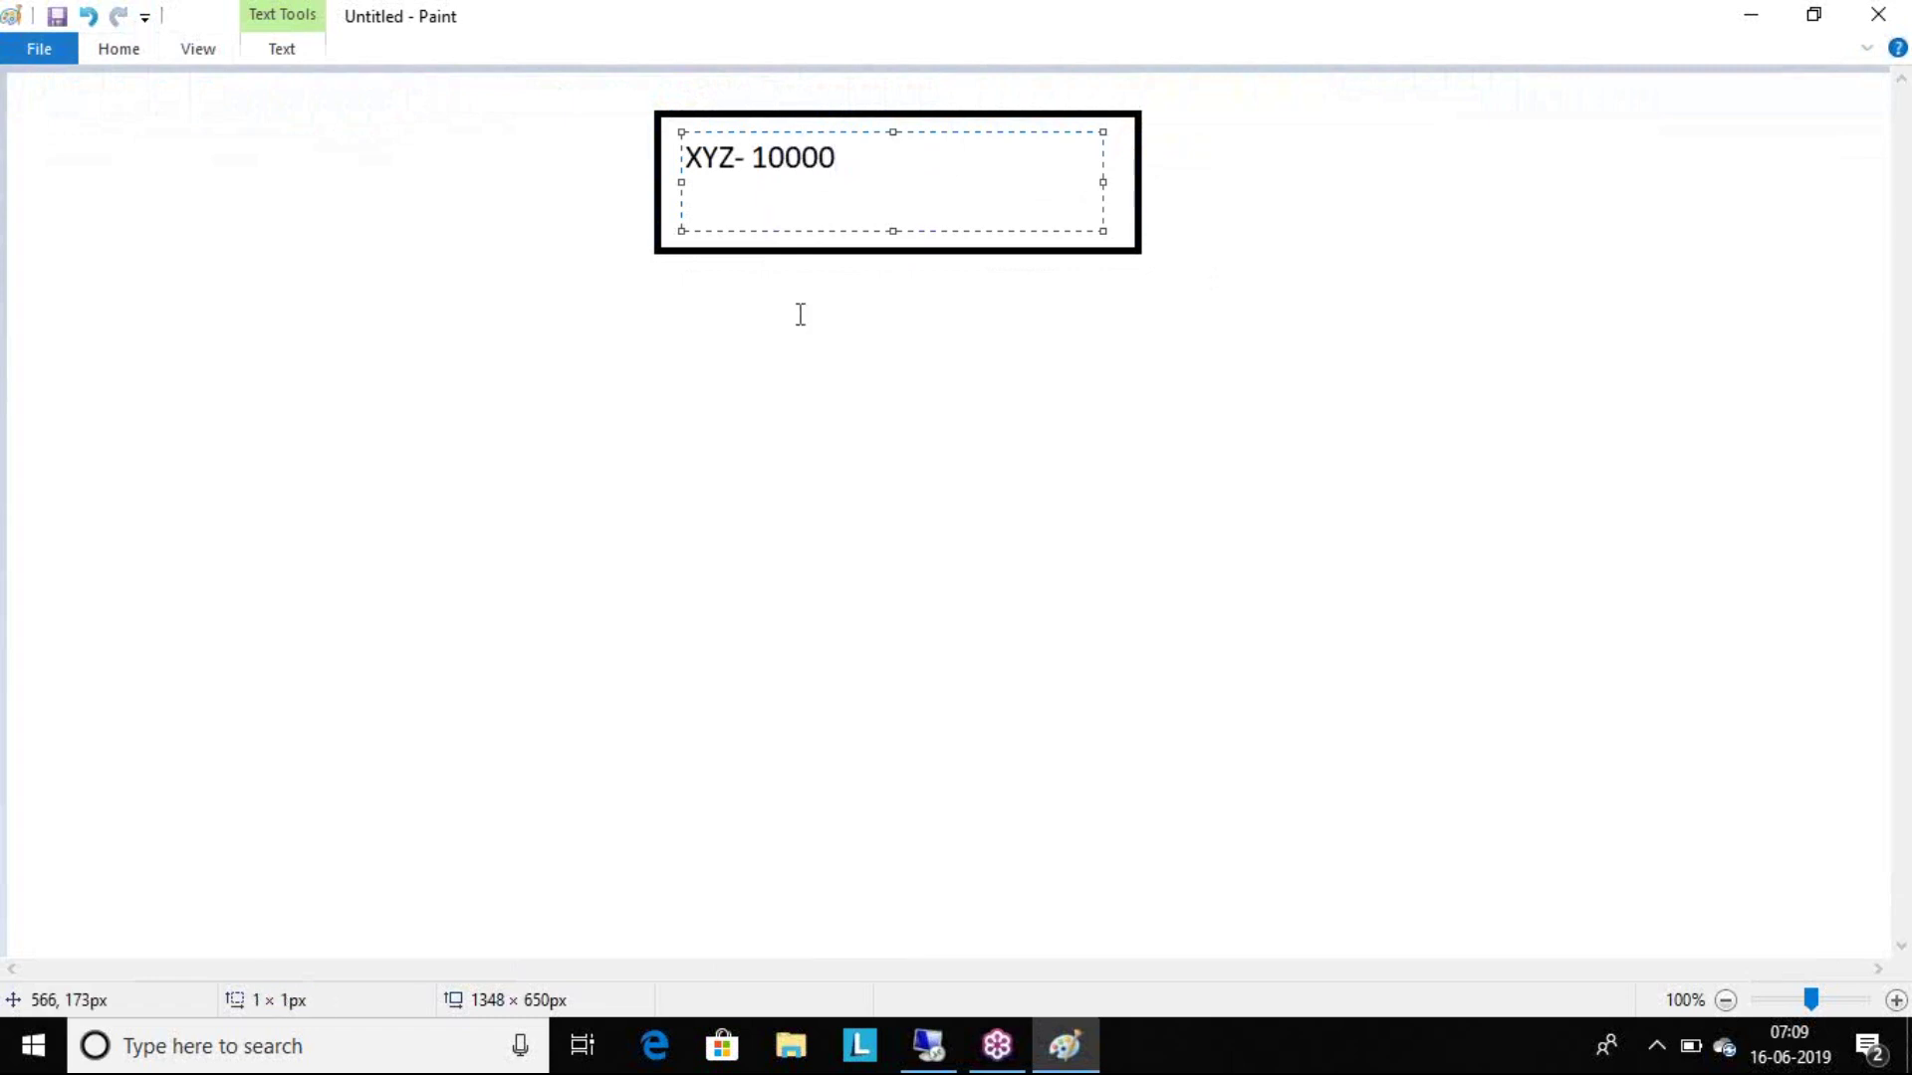
click(150, 132)
Type the date '16.6.2019' in the canvas's top-left corner.
drag(59, 133, 380, 231)
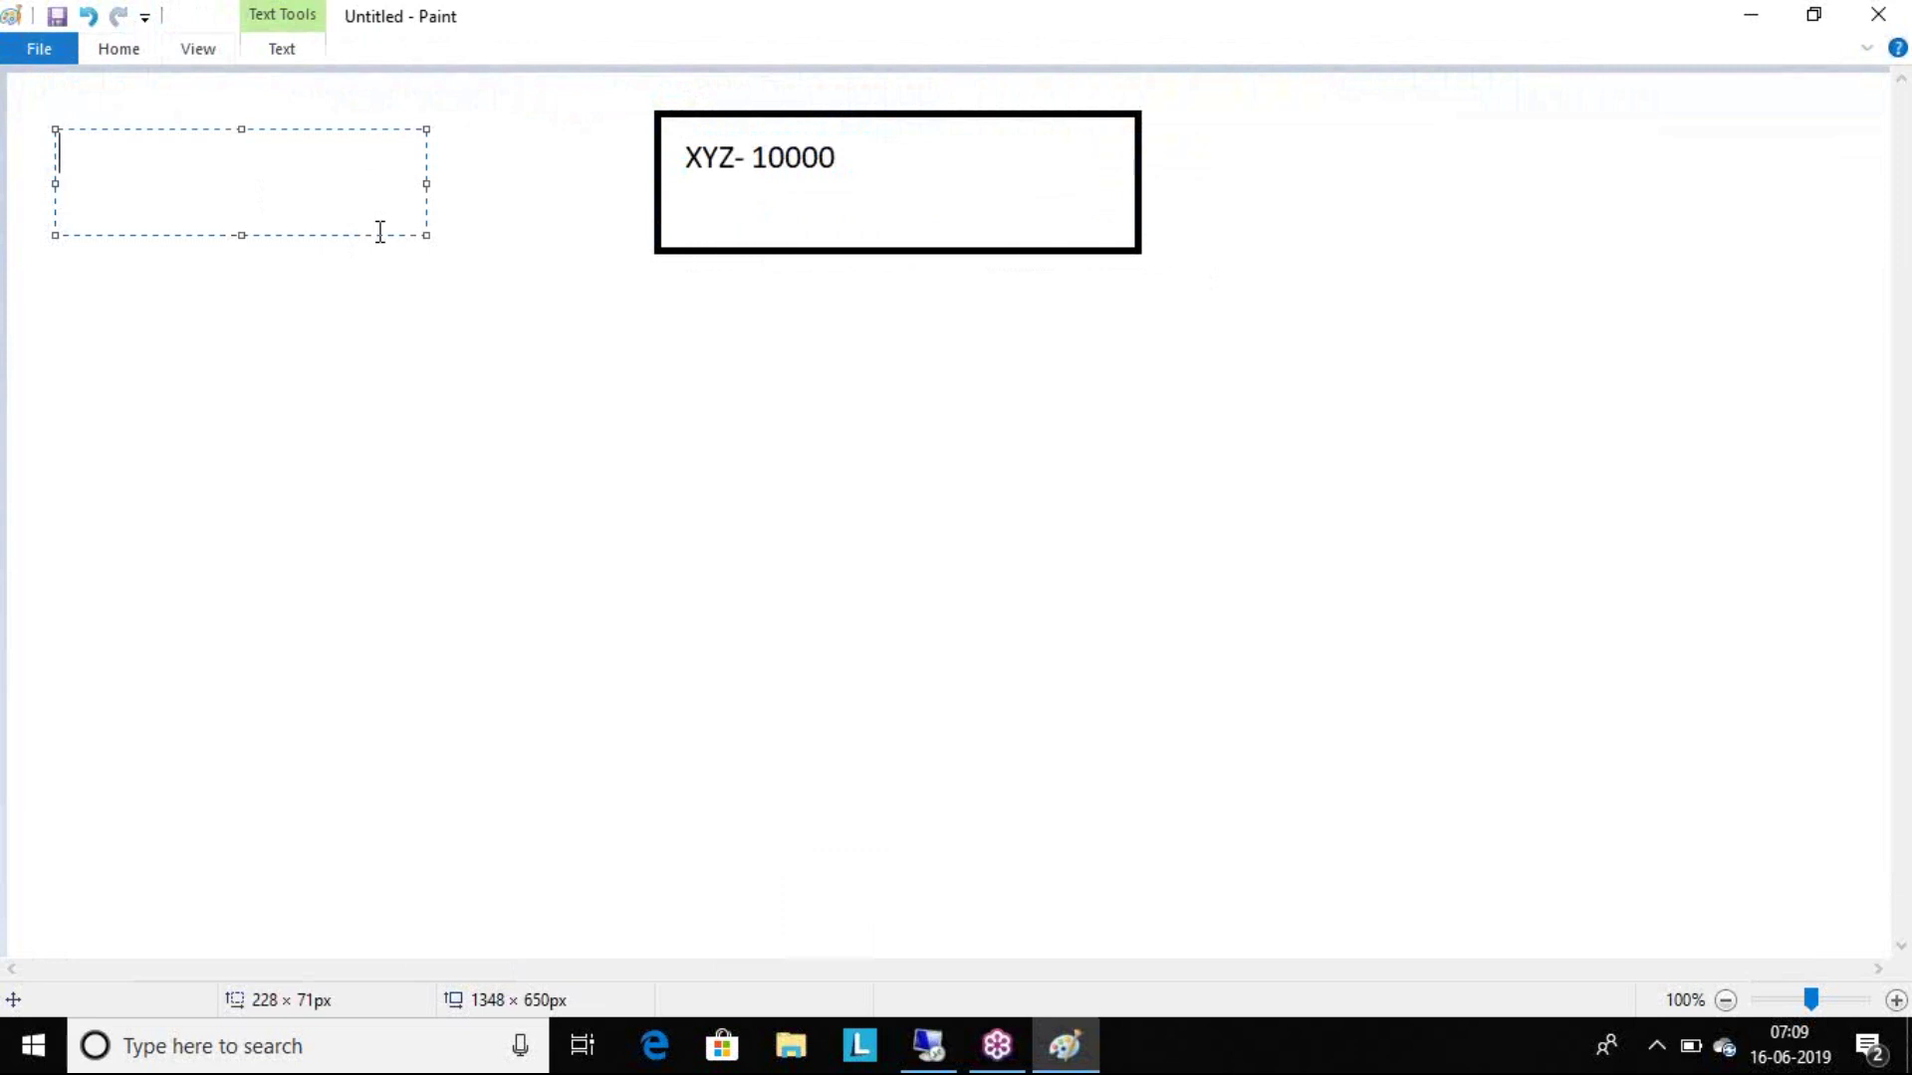
text(16.6.2019)
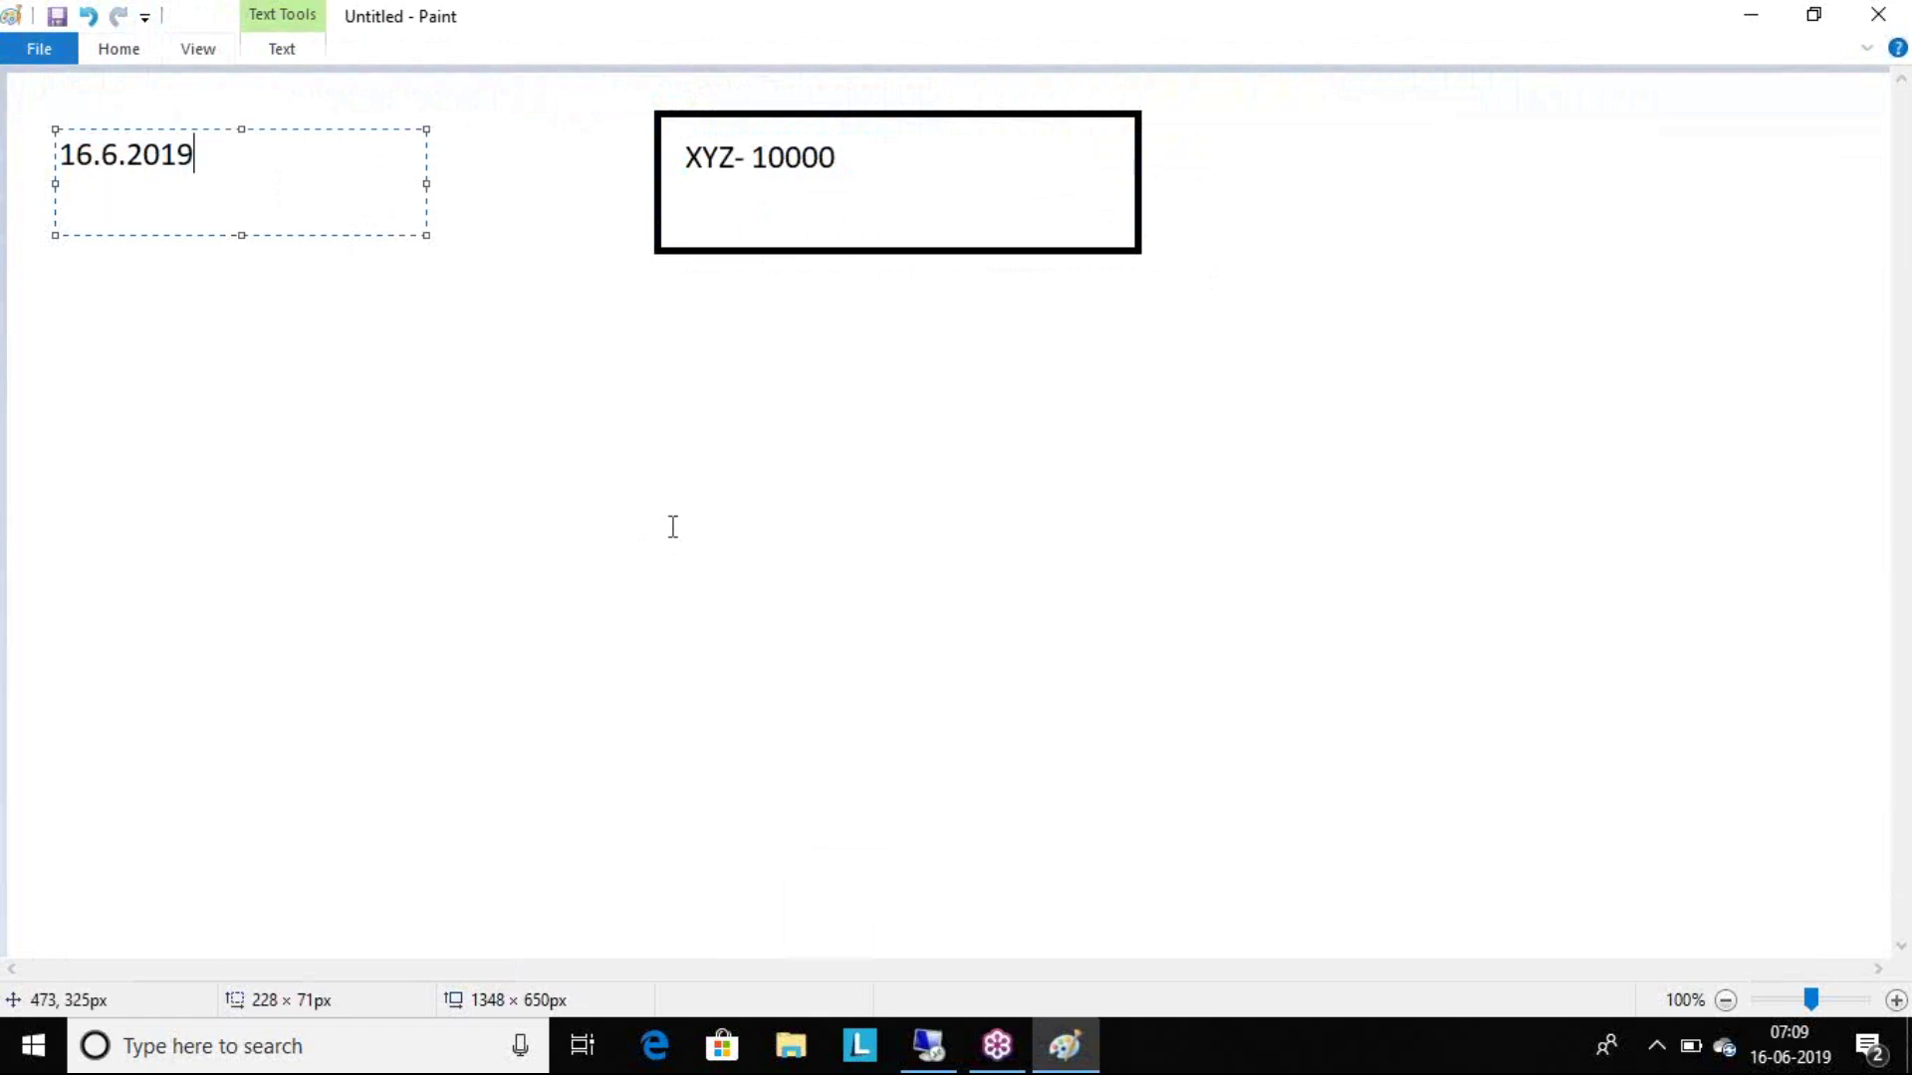
click(755, 538)
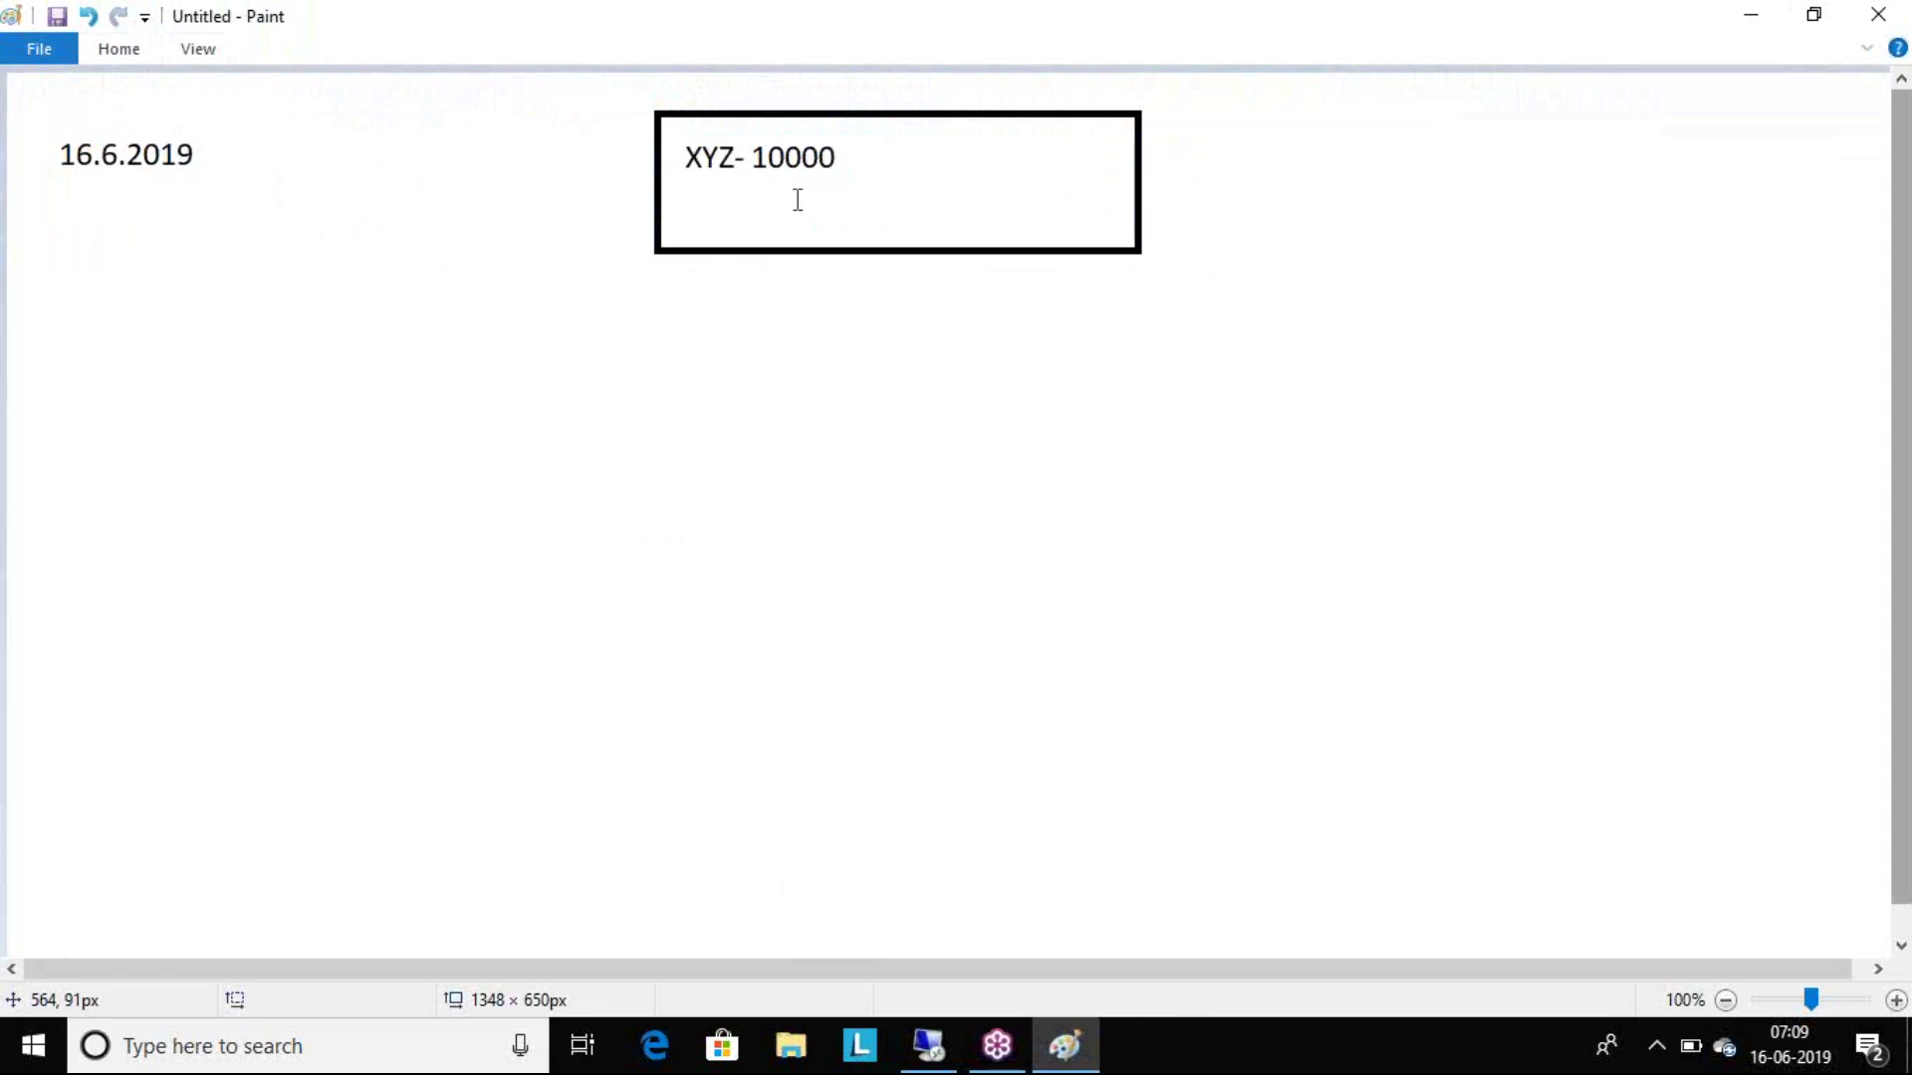
Draw the lower-left, lower-right and middle rectangles beneath the top box.
click(717, 366)
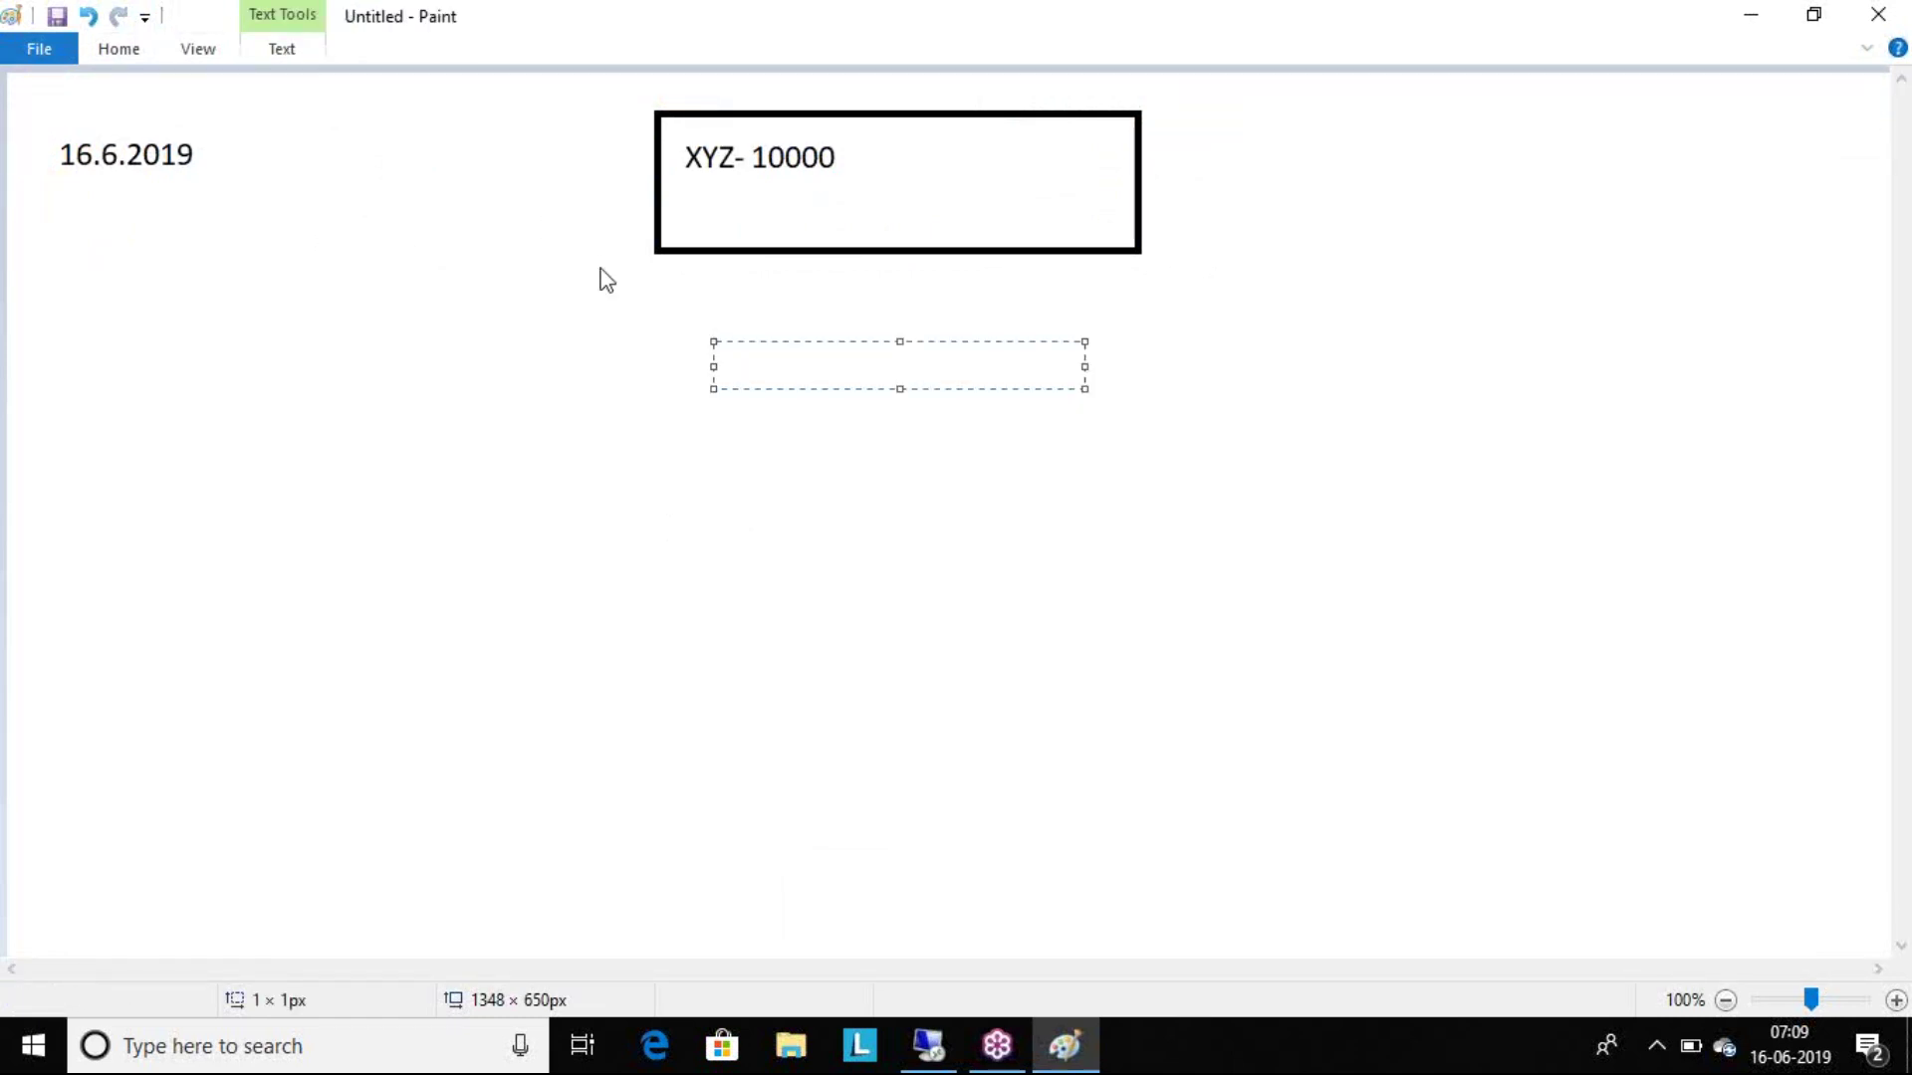
click(588, 396)
click(121, 50)
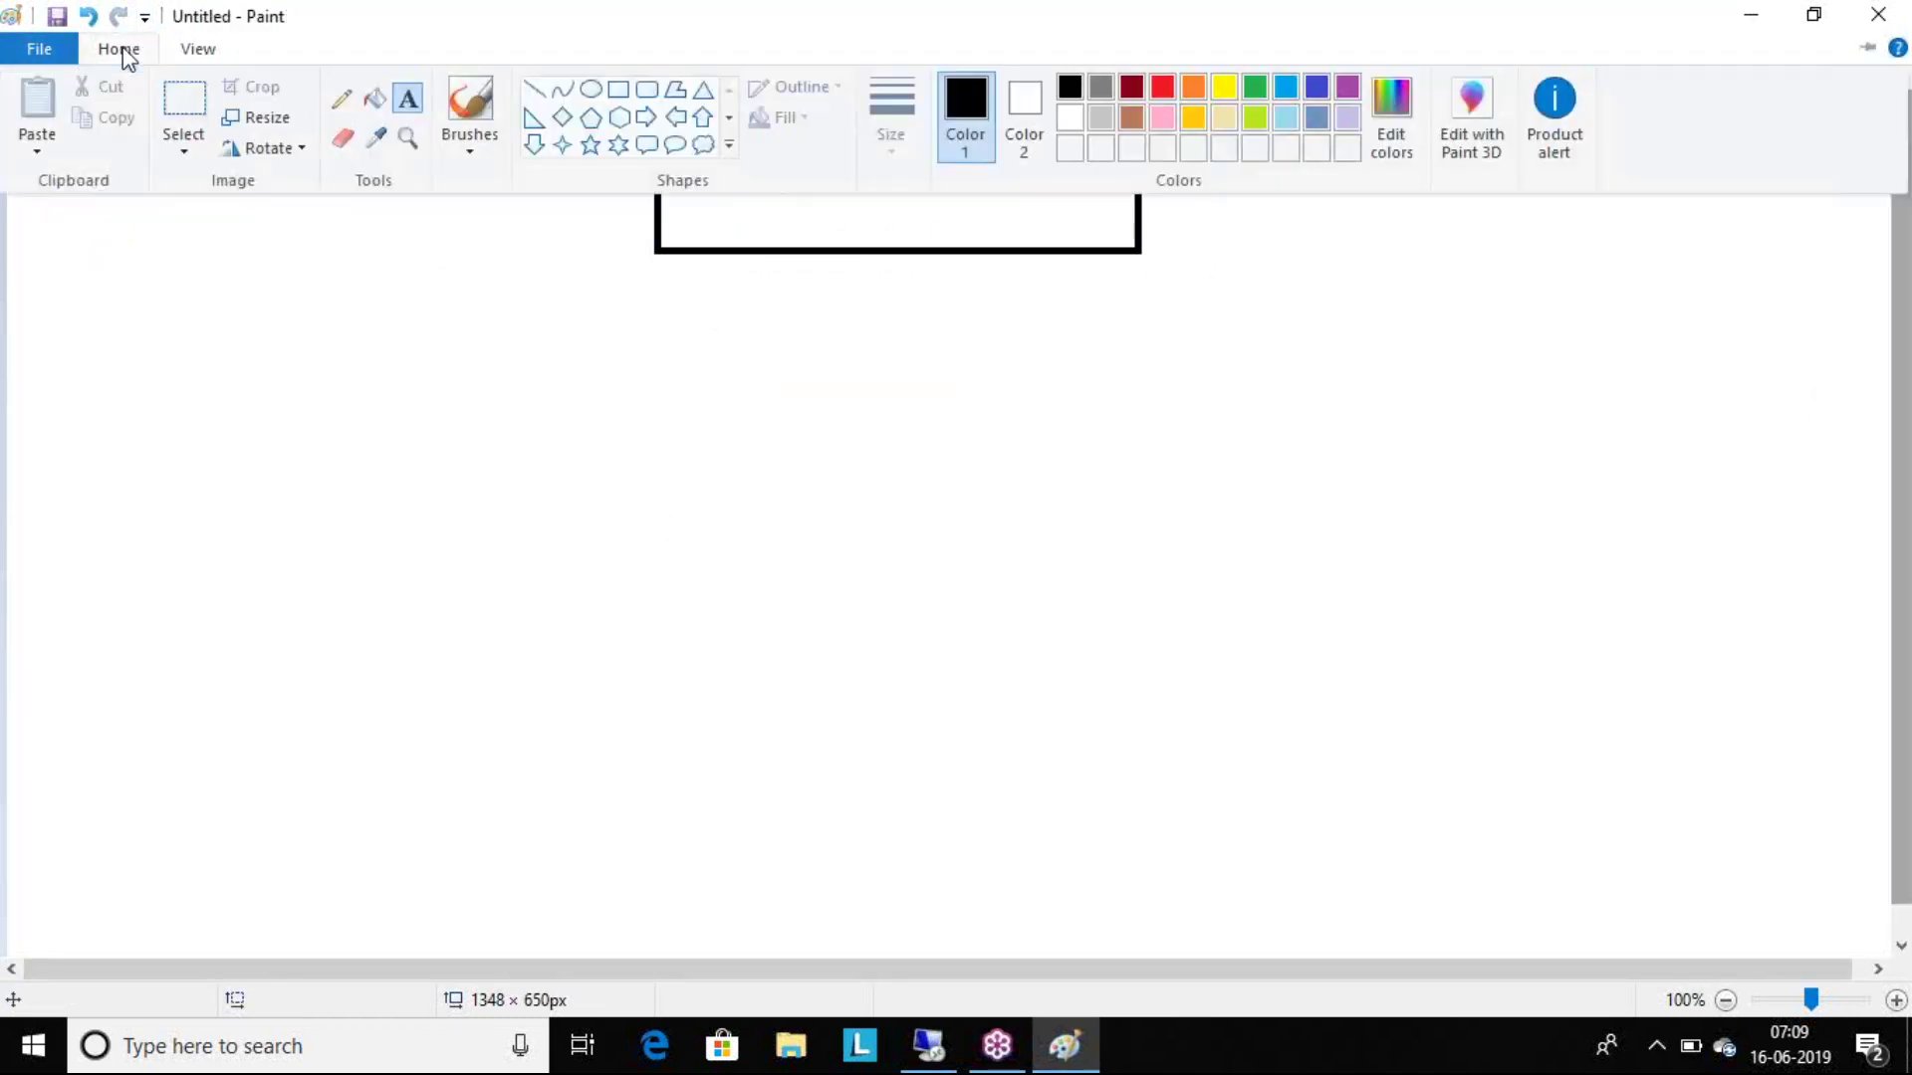
click(616, 91)
drag(484, 706, 807, 843)
drag(1066, 700, 1354, 818)
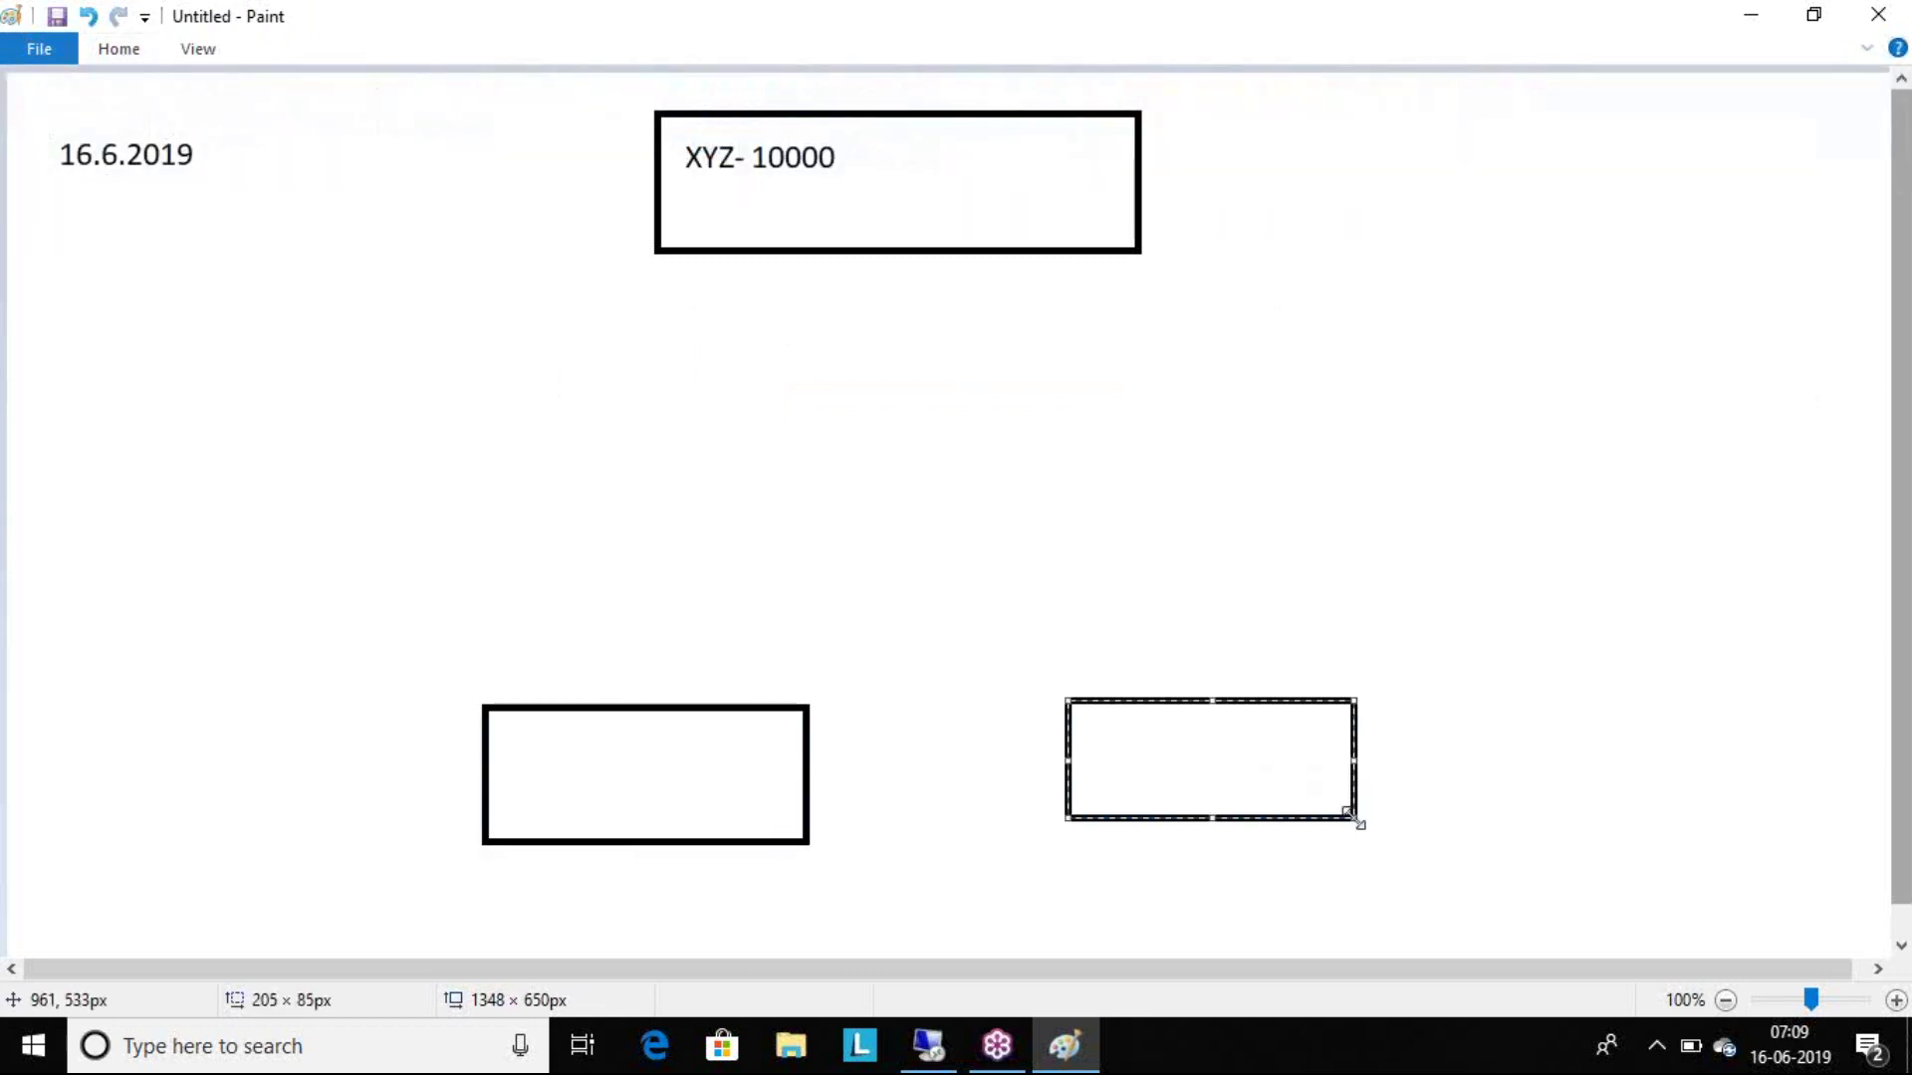
click(757, 408)
drag(756, 408, 1149, 531)
Connect the top box to the middle box and the middle box to both lower boxes with lines.
click(118, 48)
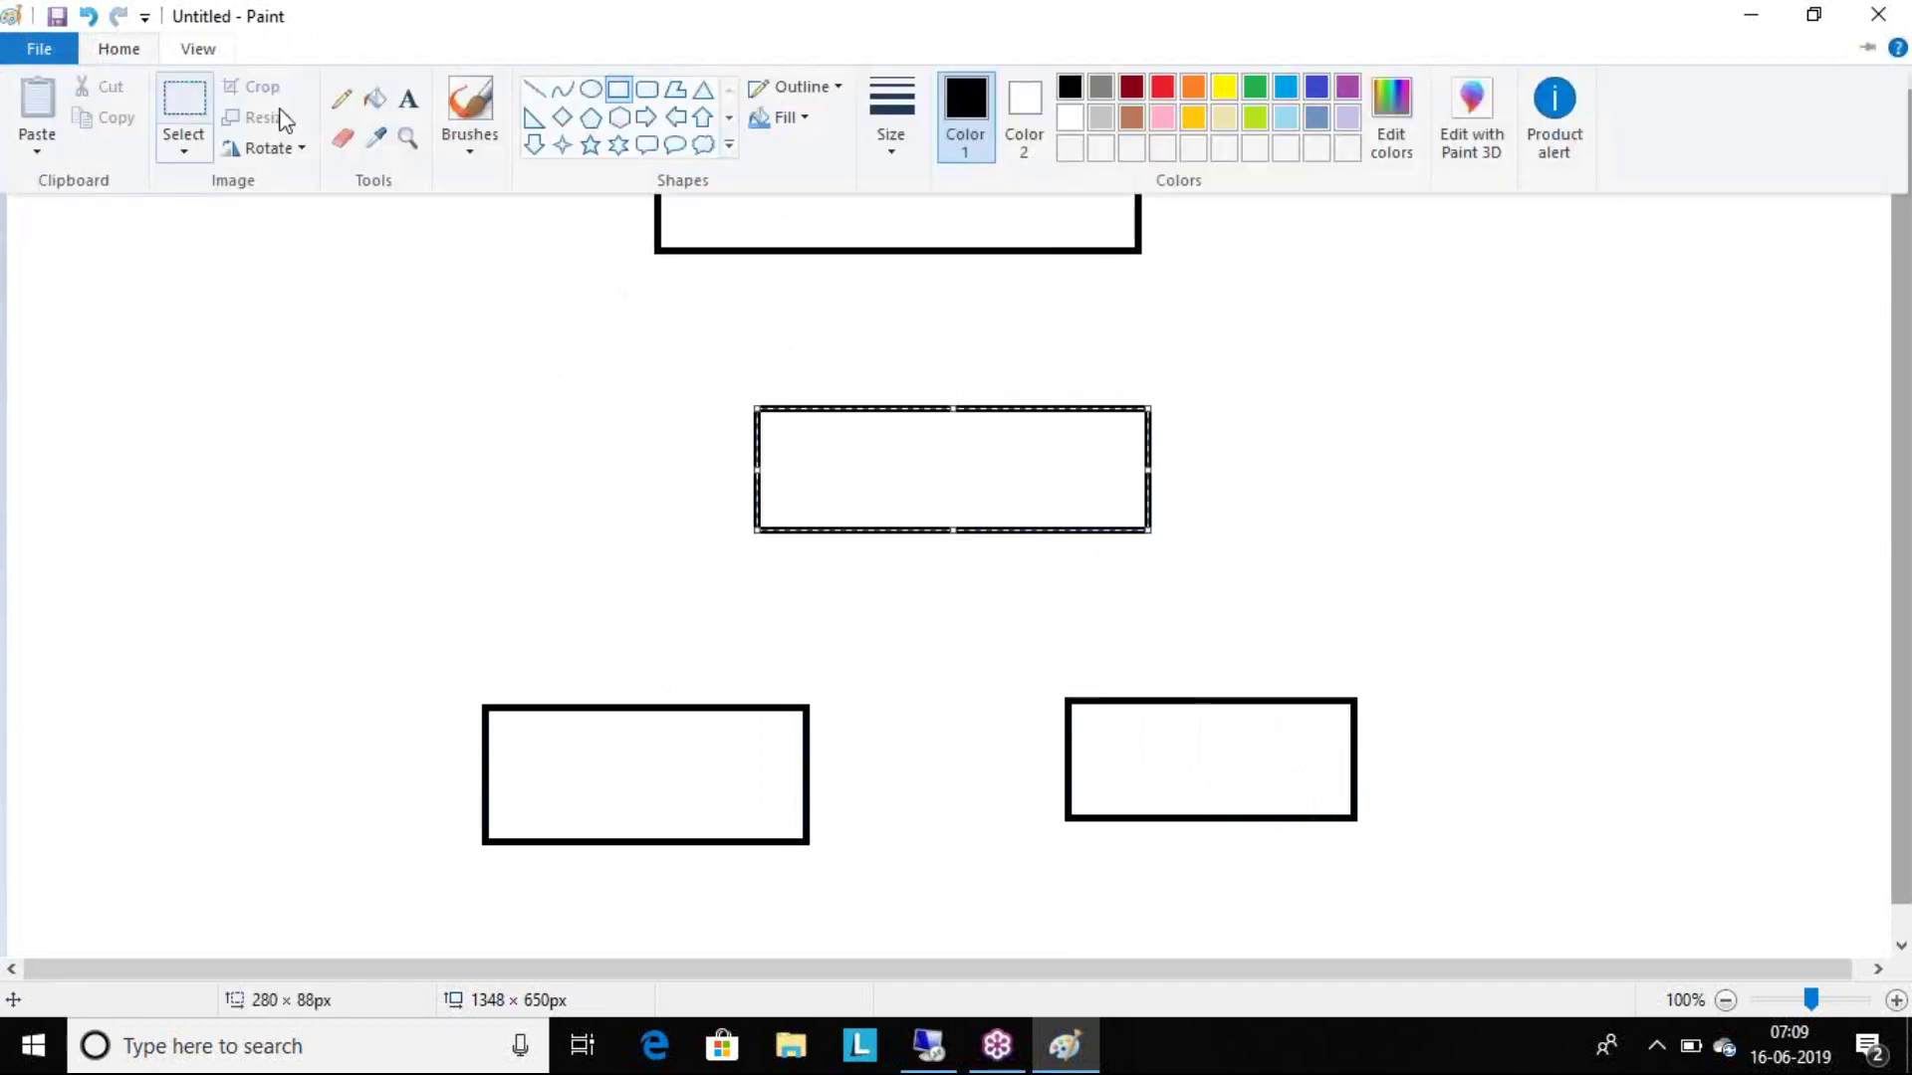
click(534, 88)
mouse_move(929, 549)
mouse_down()
mouse_move(694, 629)
mouse_move(609, 690)
mouse_up()
drag(989, 535, 1240, 694)
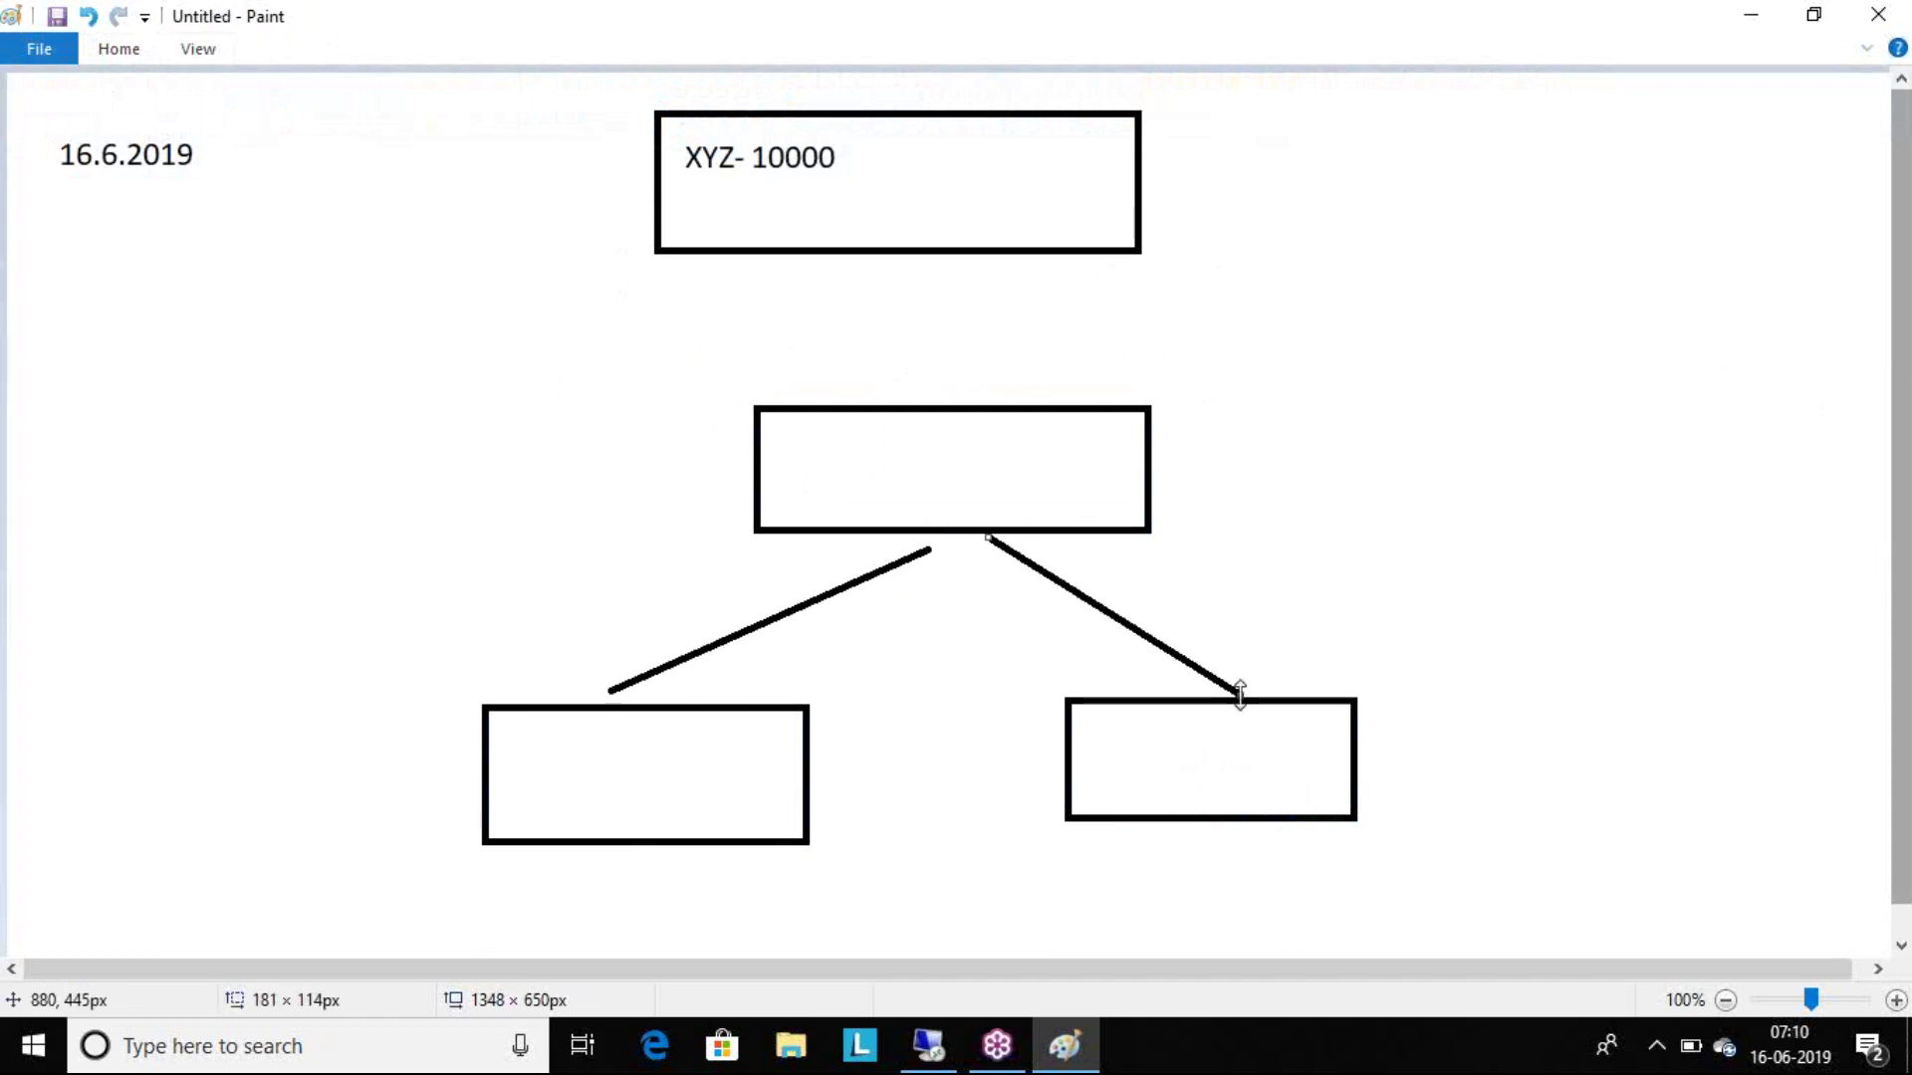
drag(893, 265, 891, 400)
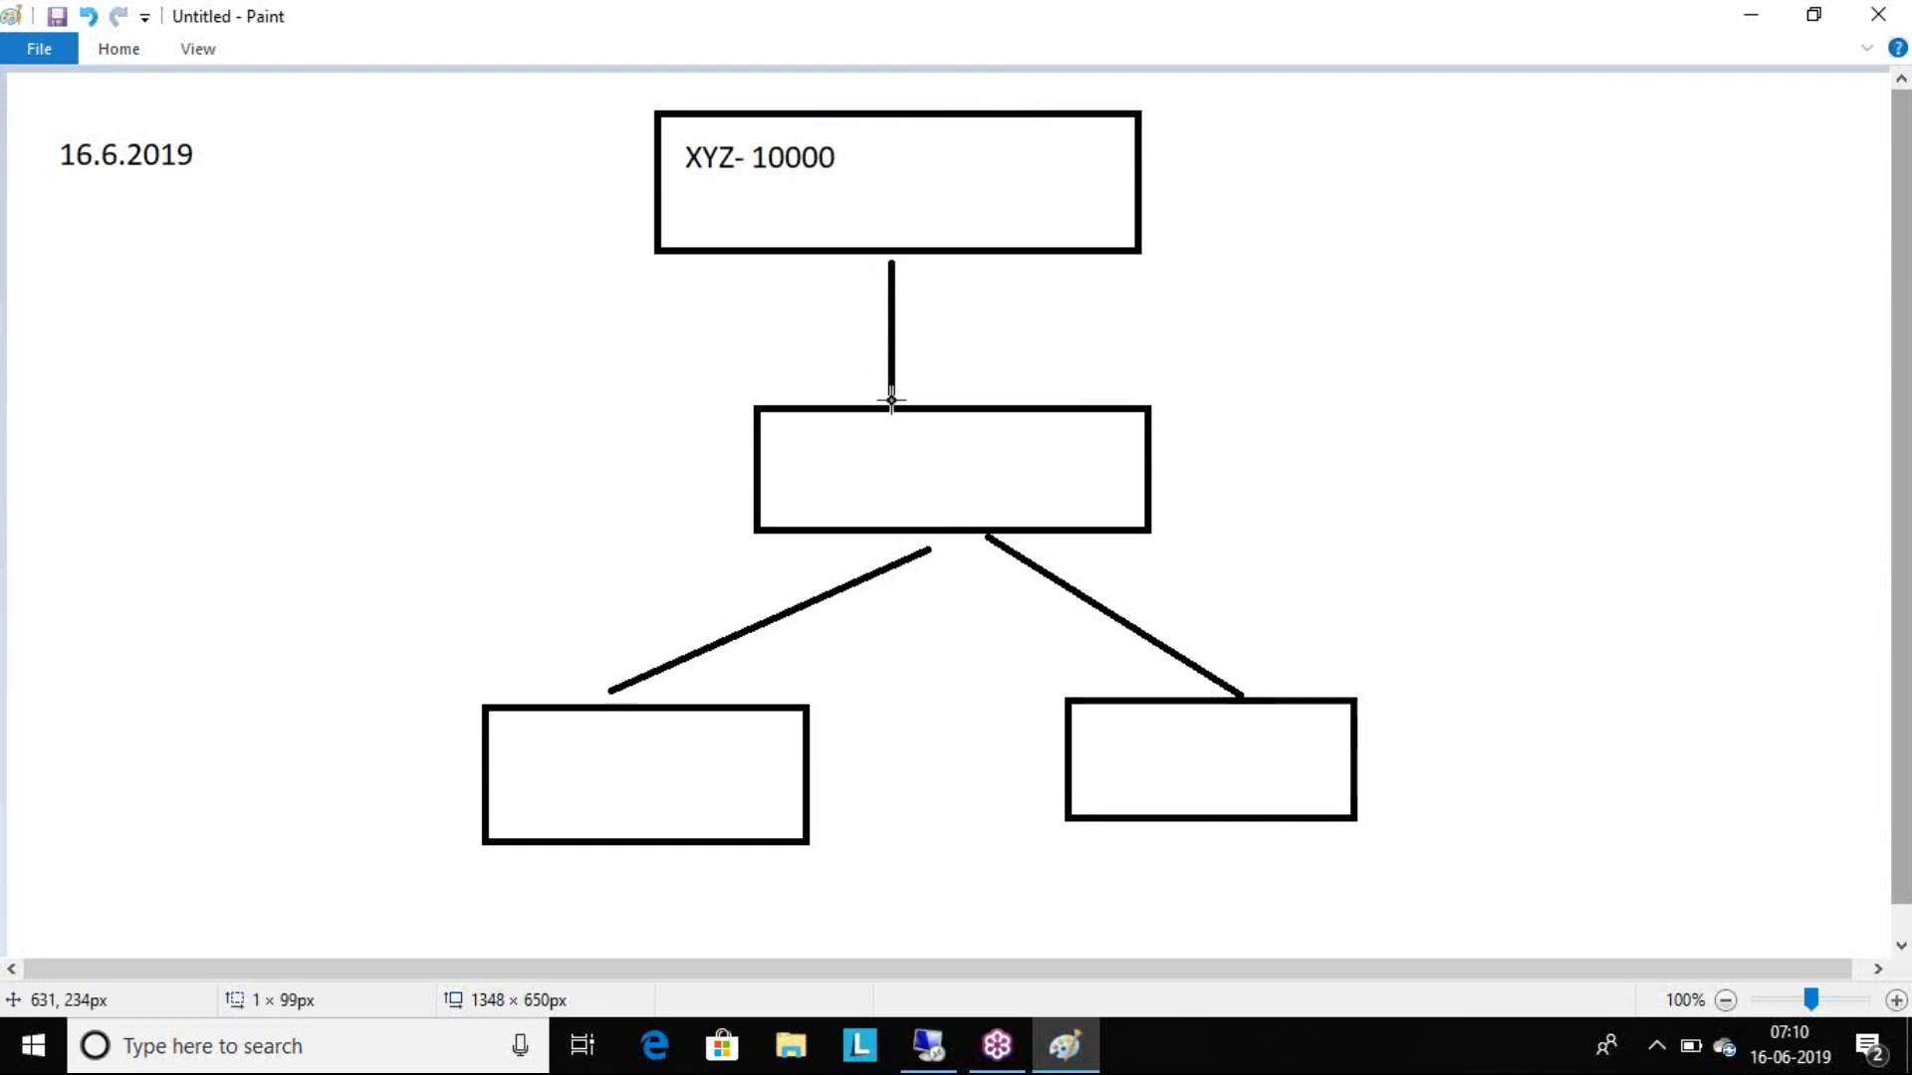
Add the label 'RKIU' to the right of the middle box.
click(139, 59)
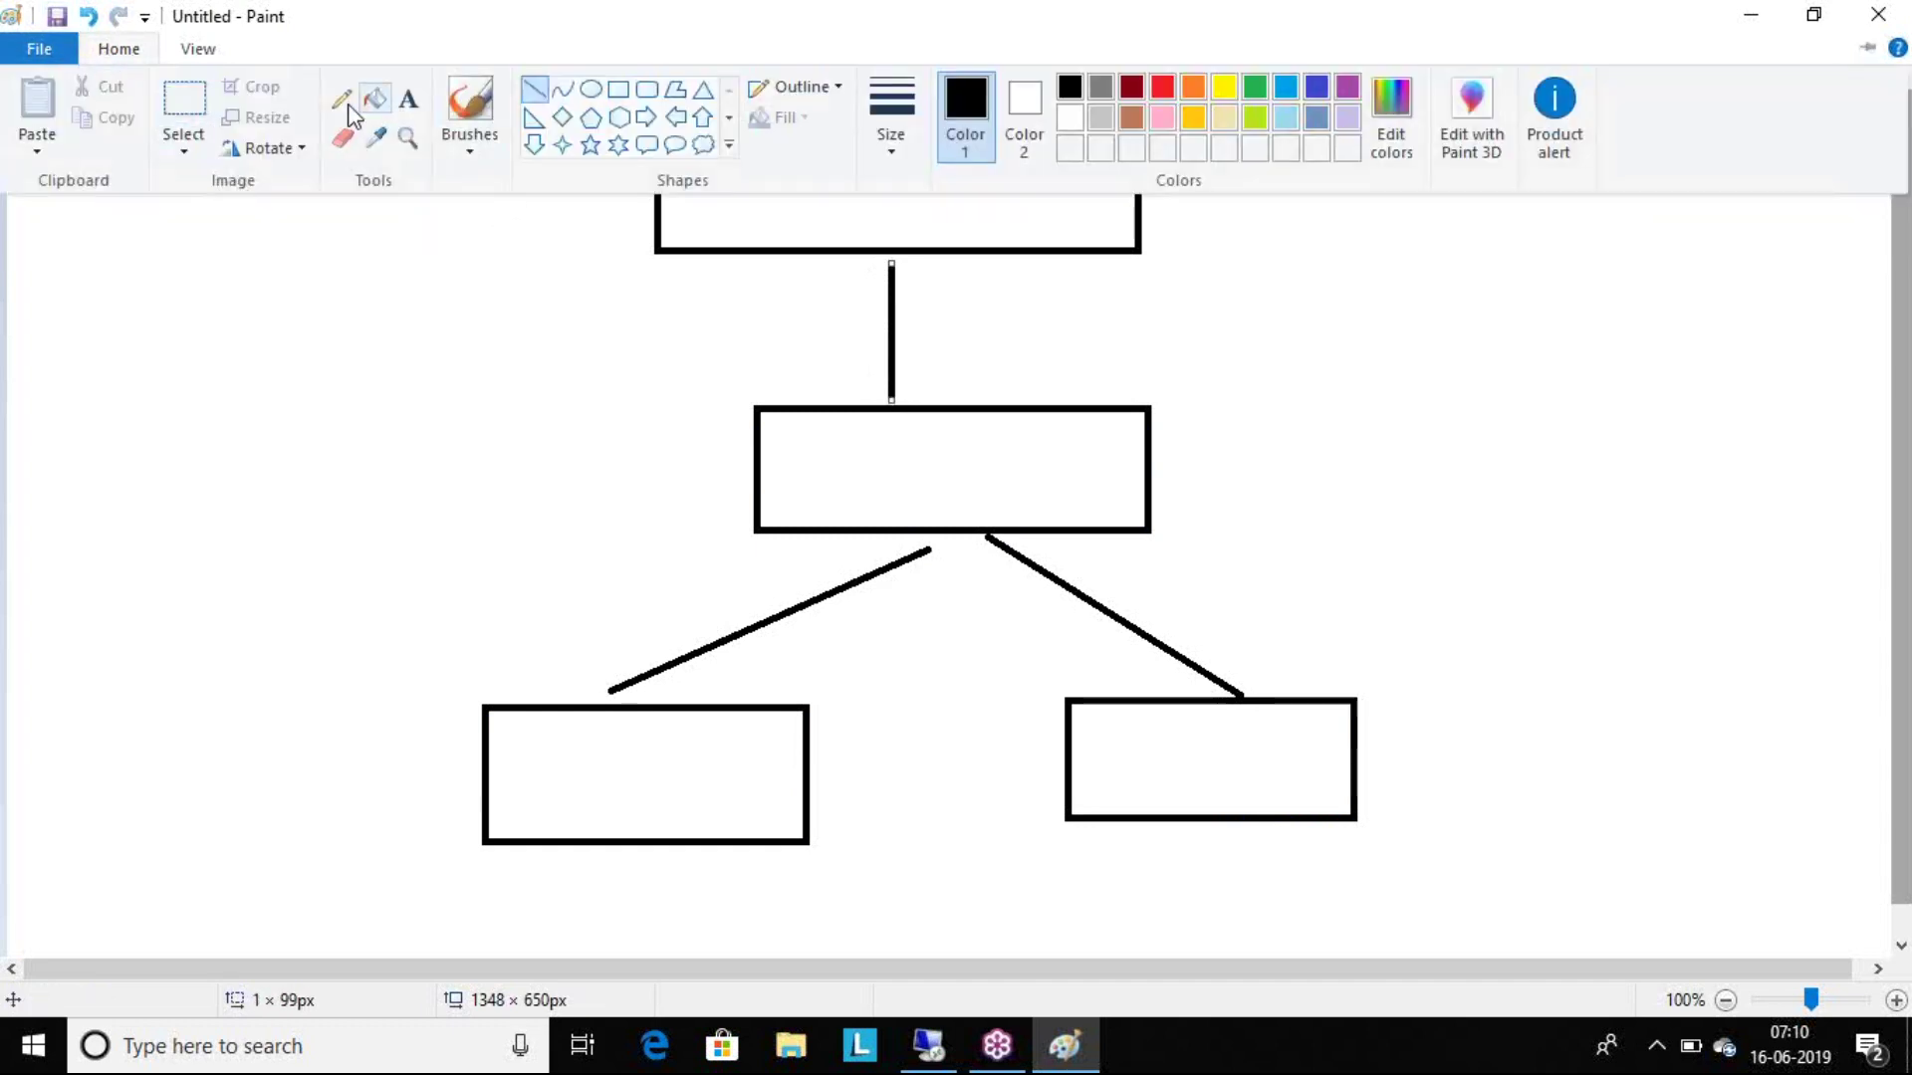
click(408, 100)
drag(1260, 352, 1664, 487)
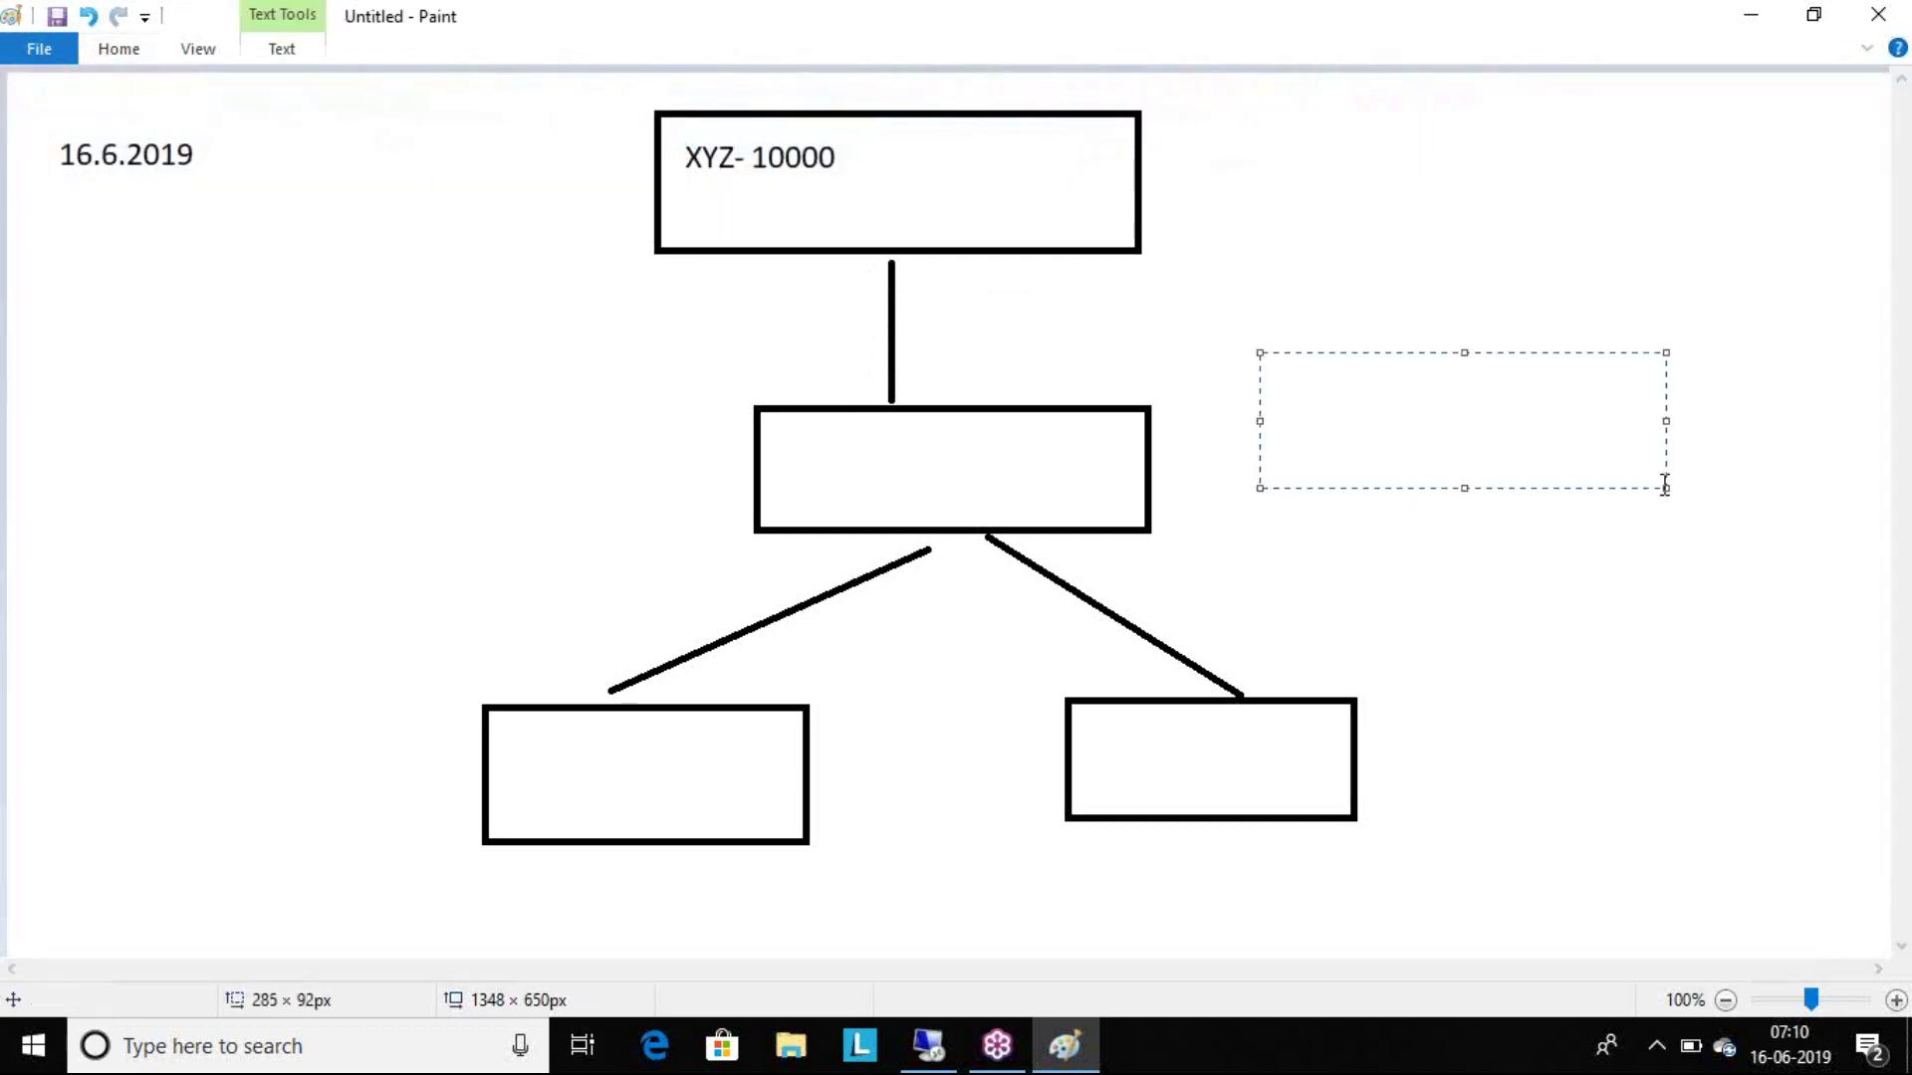
text(RKIU)
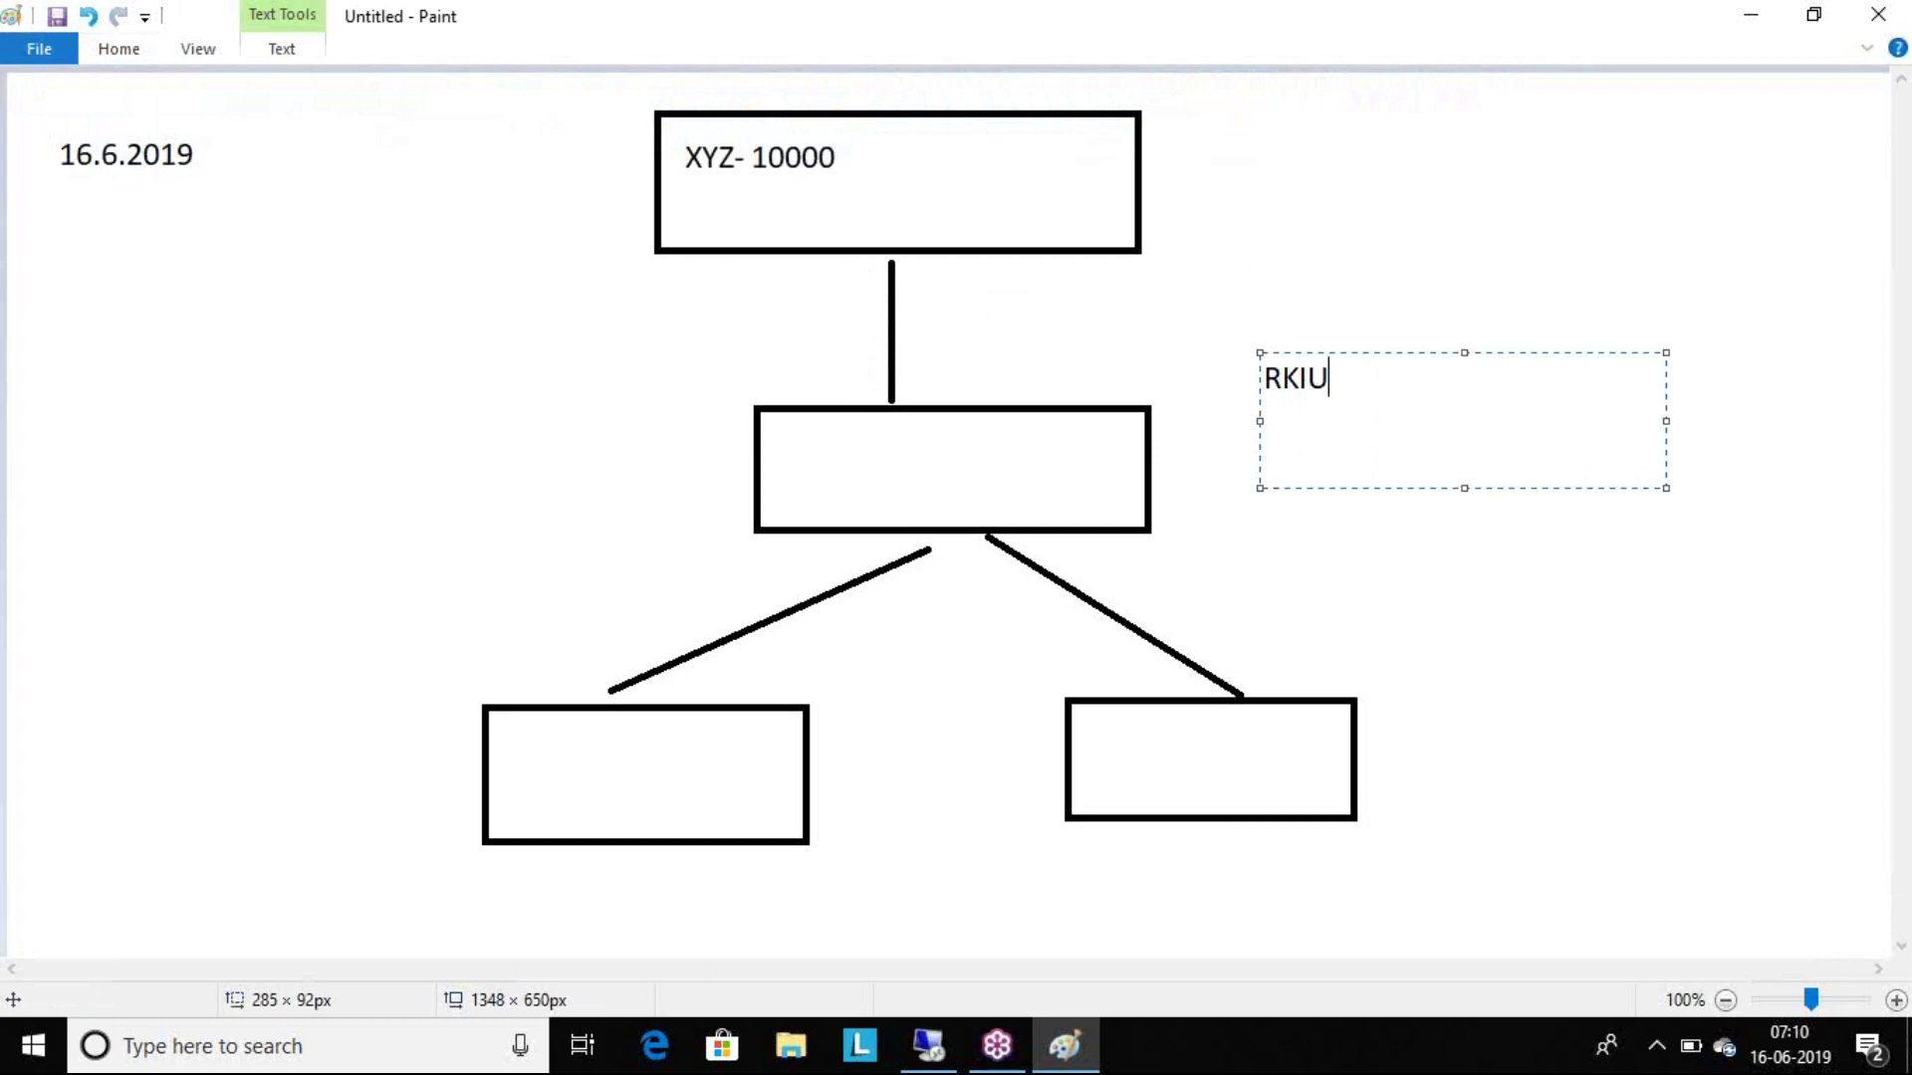